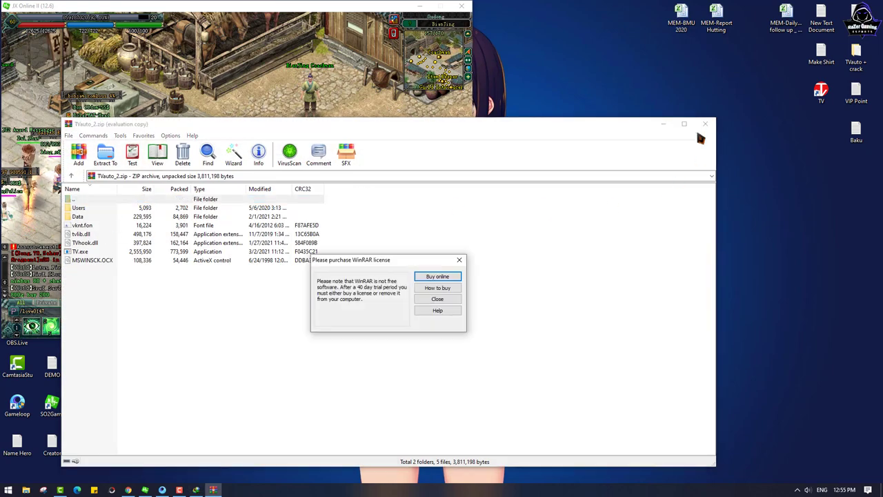
# Step: Dismiss the WinRAR reminder and close the archive window and the download properties dialog
pyautogui.click(459, 260)
pyautogui.click(705, 124)
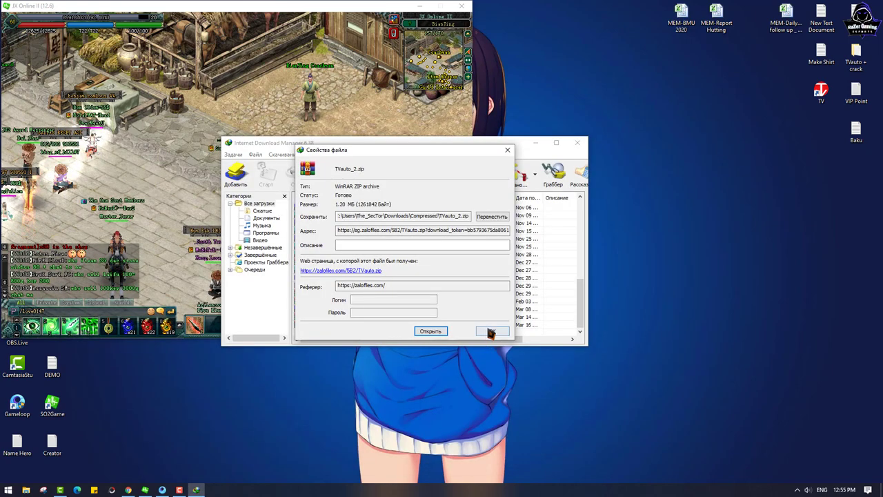
pyautogui.click(493, 333)
# Step: Extract the TVauto_2.zip download into its own TVauto(2) folder and open it
pyautogui.doubleClick(317, 325)
pyautogui.click(492, 217)
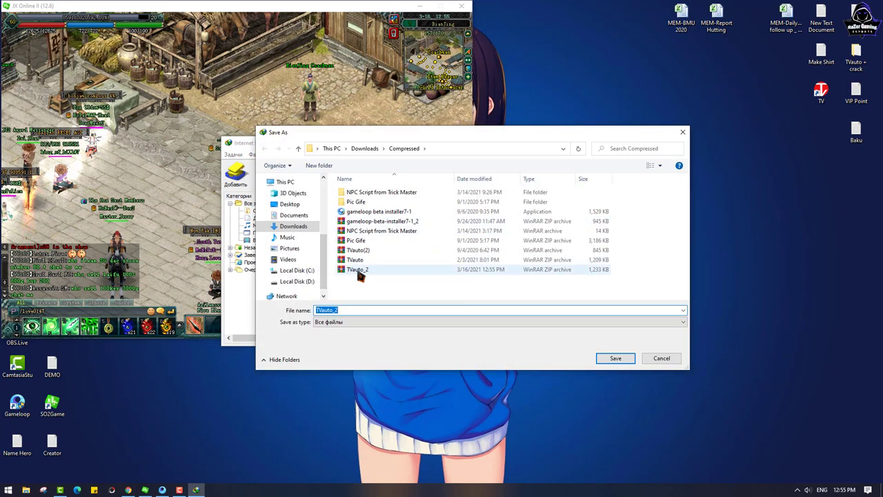
pyautogui.rightClick(358, 251)
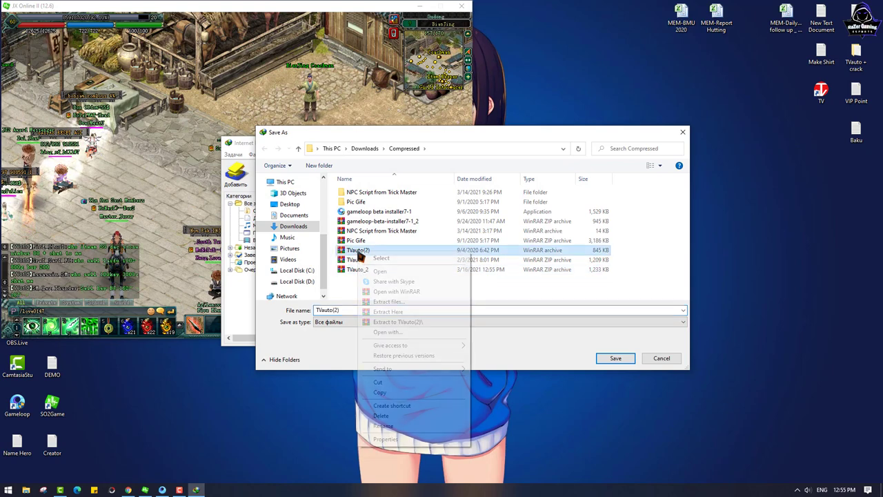
pyautogui.click(396, 305)
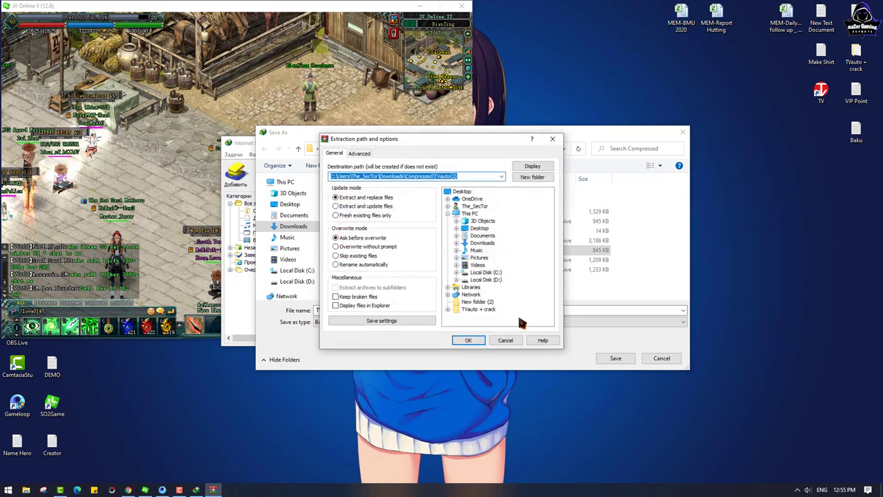
pyautogui.click(464, 339)
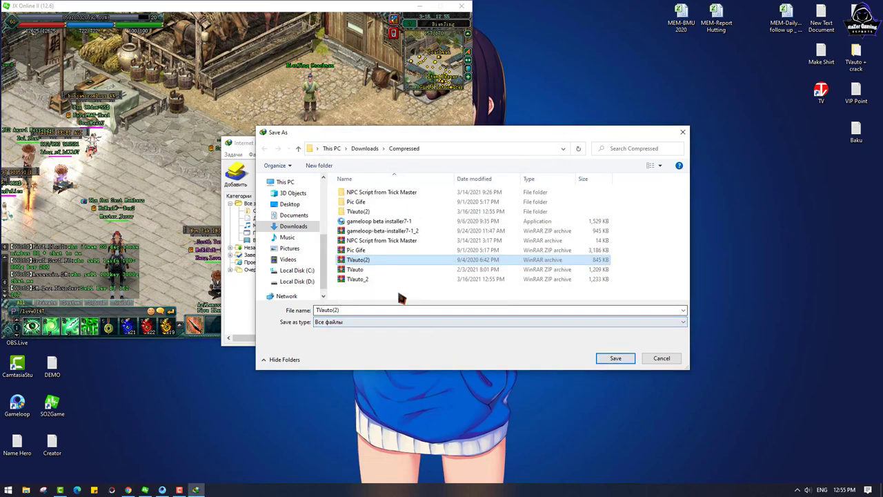
pyautogui.doubleClick(356, 212)
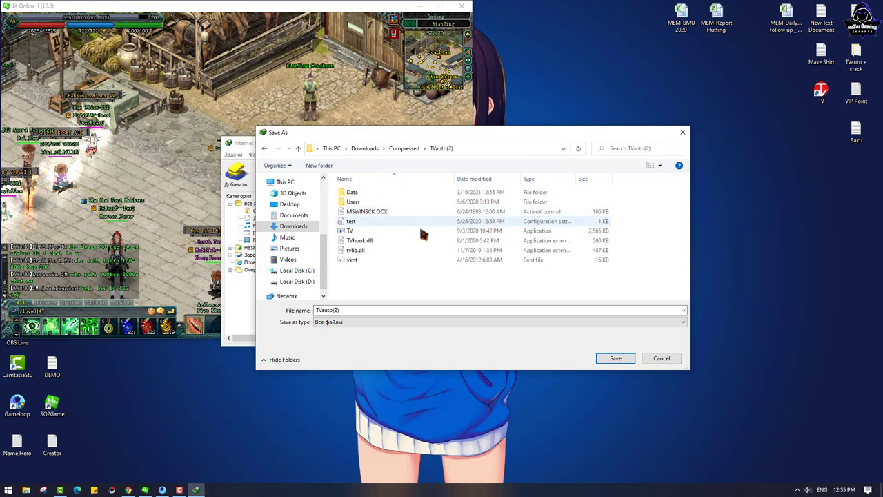
# Step: Close the save dialog, the download properties and Internet Download Manager
pyautogui.click(661, 358)
pyautogui.click(508, 150)
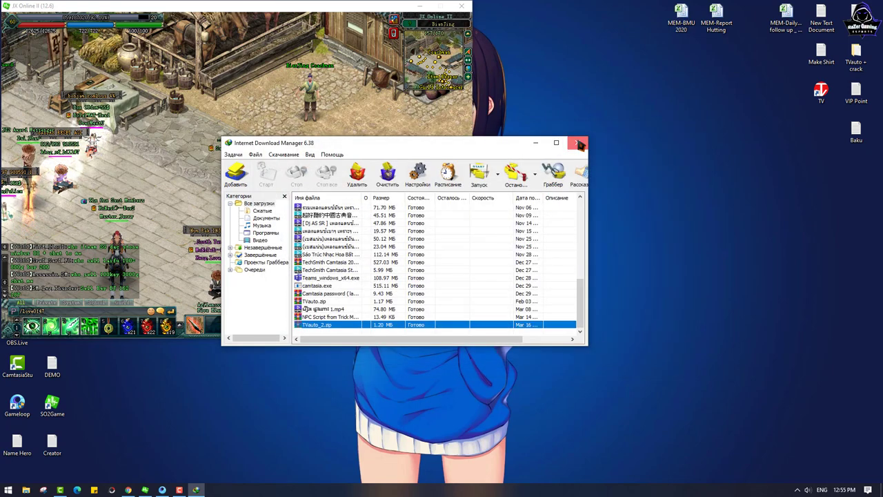
pyautogui.click(577, 143)
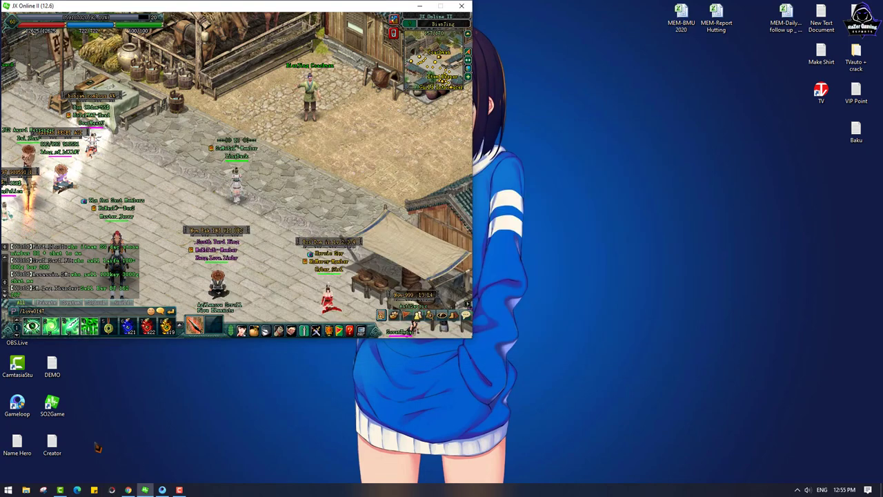
# Step: Browse to Downloads\Compressed\TVauto(2) in File Explorer and run the TV application
pyautogui.press('super+e')
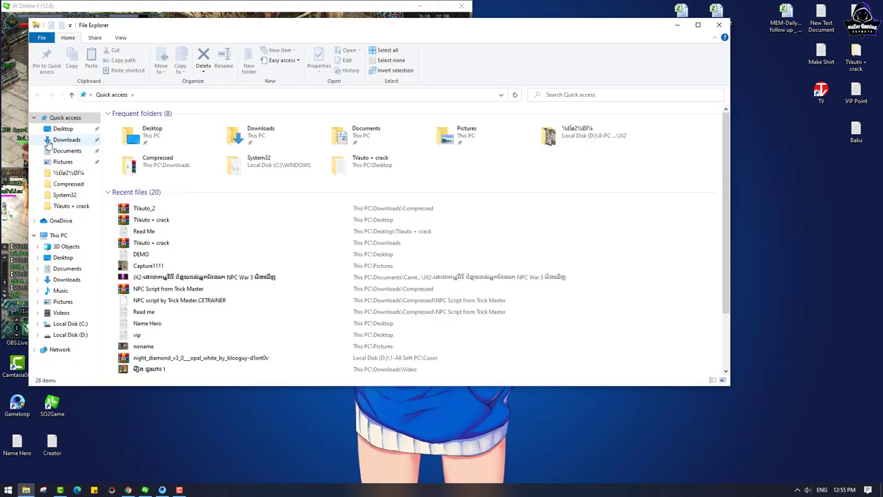
pyautogui.click(67, 140)
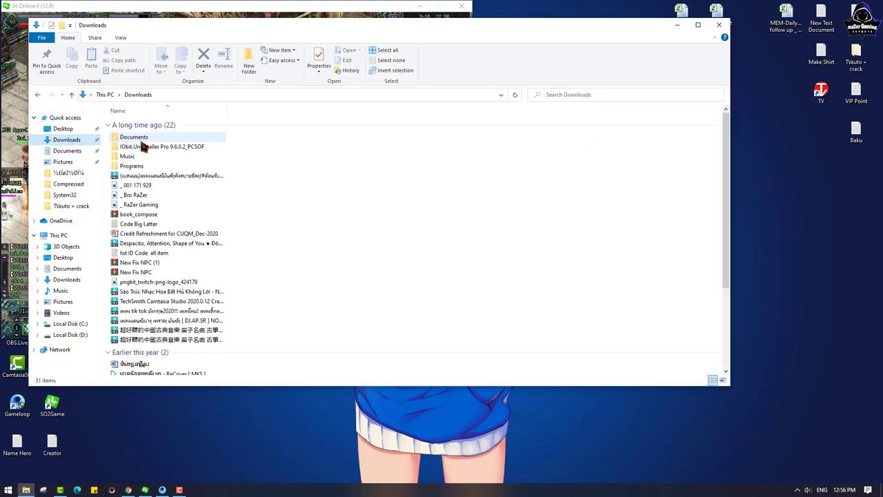
pyautogui.click(74, 152)
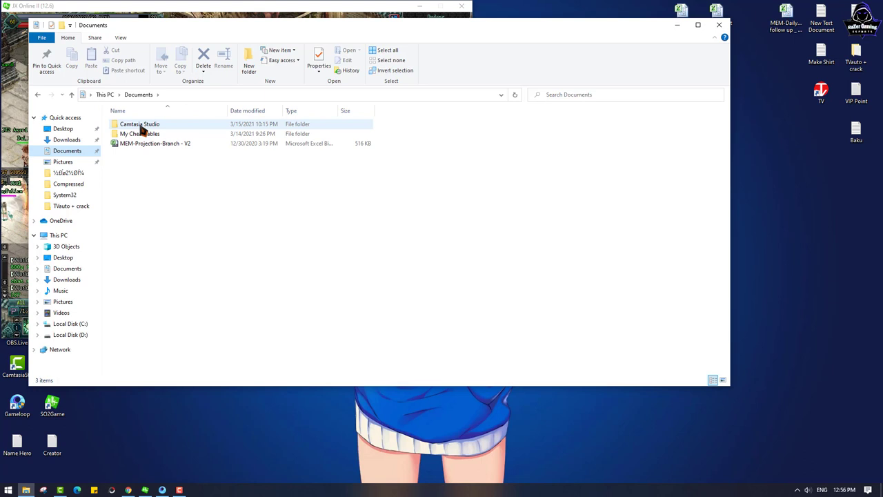
pyautogui.click(67, 140)
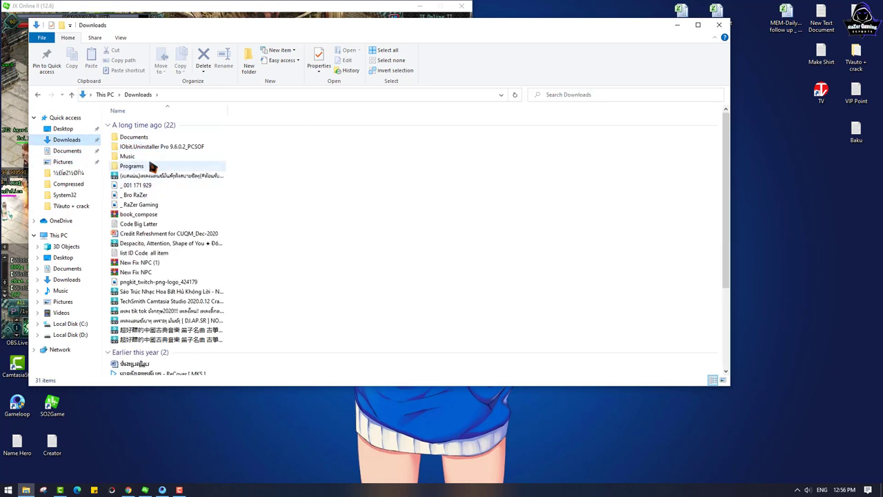
pyautogui.scroll(-5, 152, 168)
pyautogui.click(141, 371)
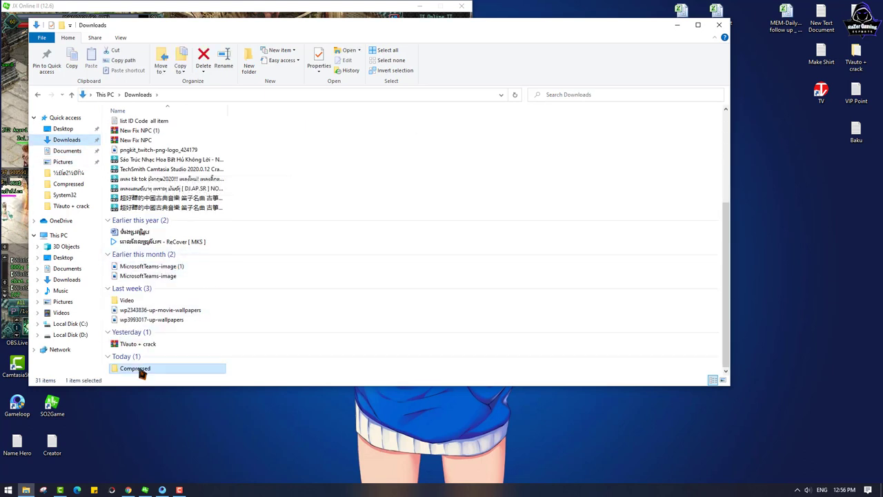
pyautogui.doubleClick(140, 370)
pyautogui.doubleClick(142, 145)
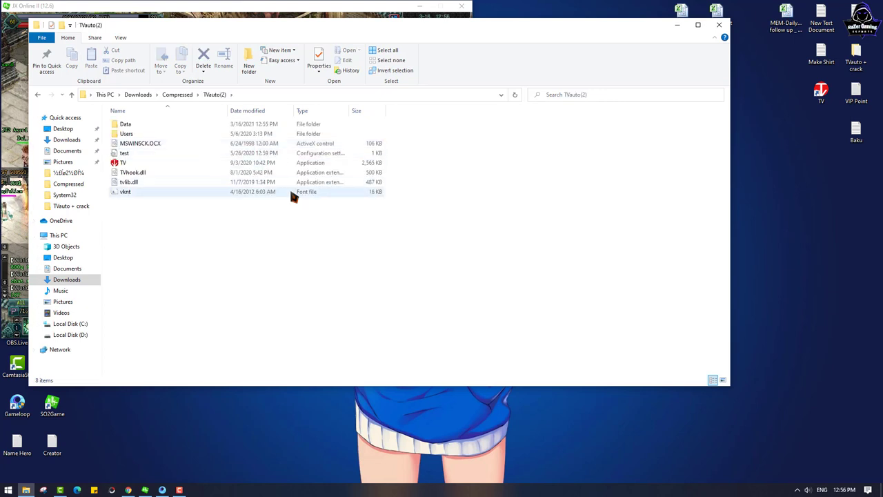
pyautogui.click(122, 163)
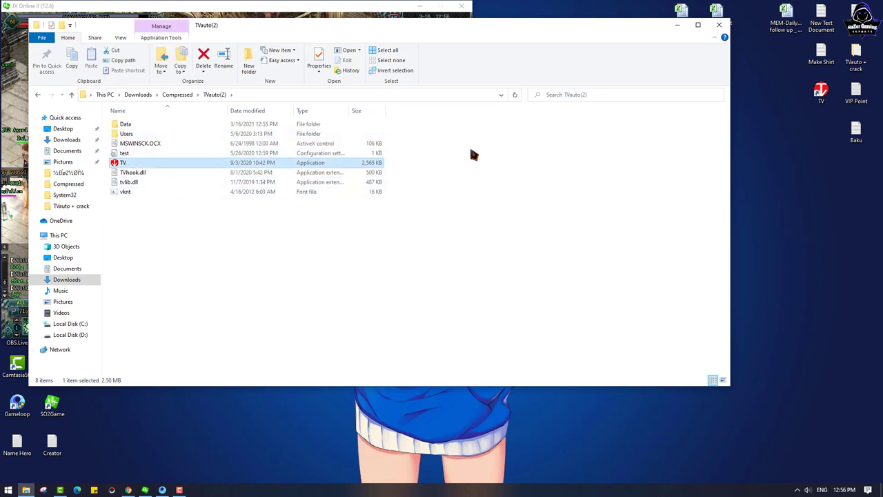
pyautogui.press('Return')
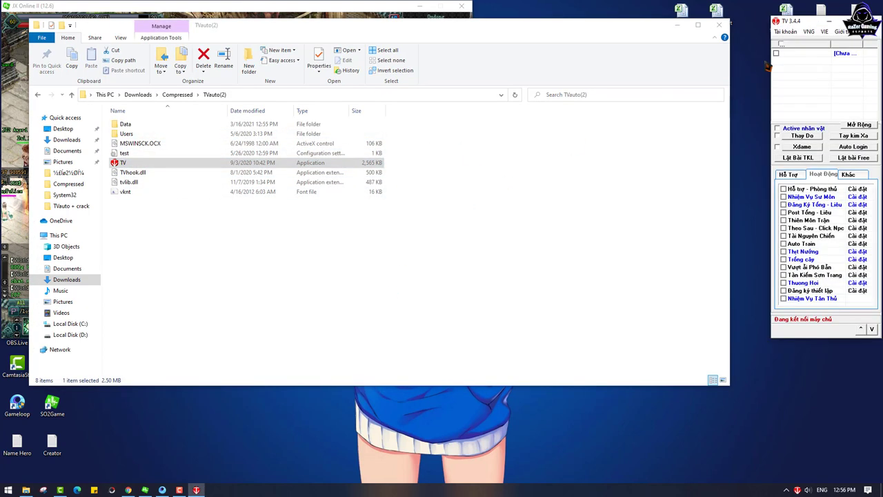
# Step: Switch the TV Auto interface language from VIE to English
pyautogui.moveTo(797, 22); pyautogui.dragTo(618, 25)
pyautogui.click(606, 32)
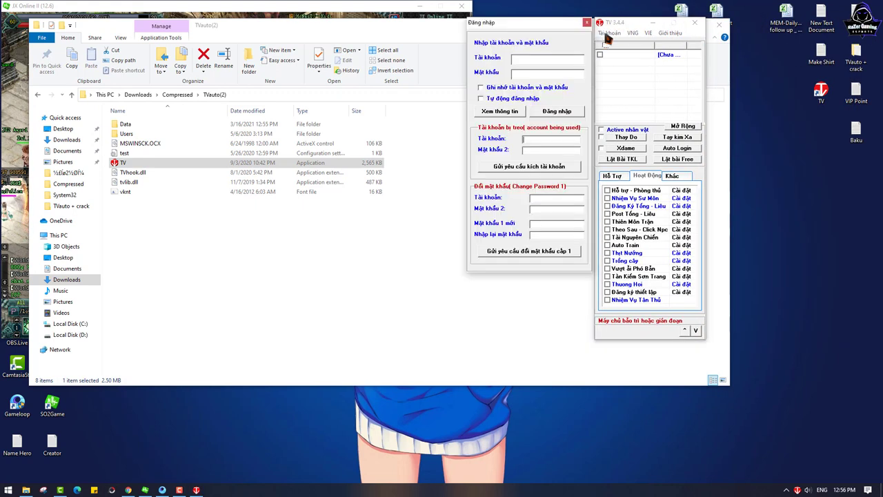
pyautogui.click(587, 22)
pyautogui.click(649, 33)
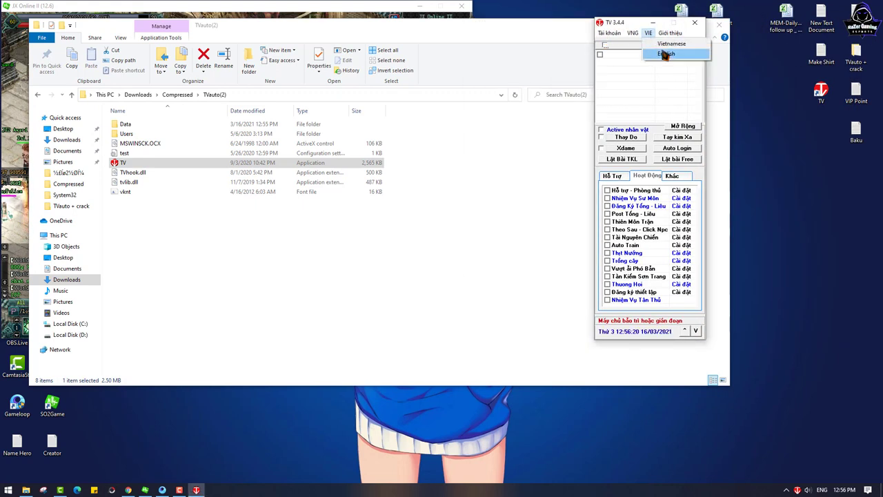
pyautogui.click(663, 54)
pyautogui.click(603, 33)
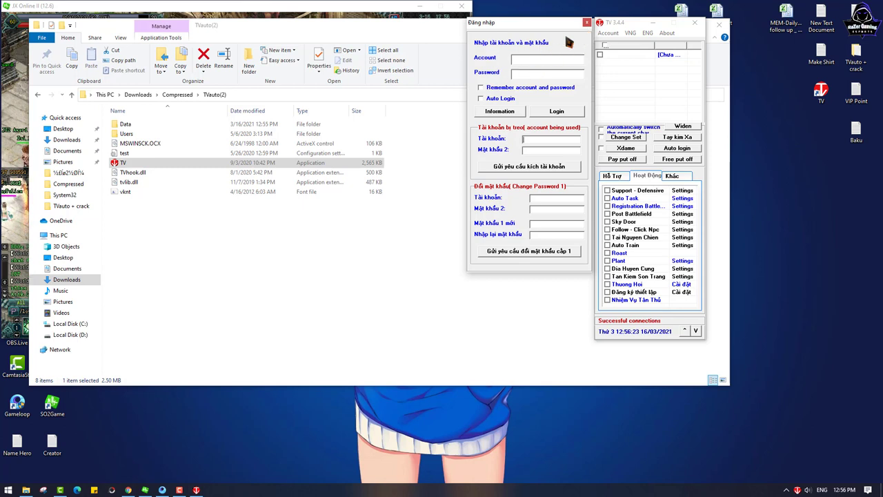
pyautogui.click(587, 23)
# Step: Close File Explorer, dock TV beside the game, select the Cambodia server and open Account login
pyautogui.moveTo(659, 23); pyautogui.dragTo(754, 26)
pyautogui.click(630, 20)
pyautogui.click(719, 24)
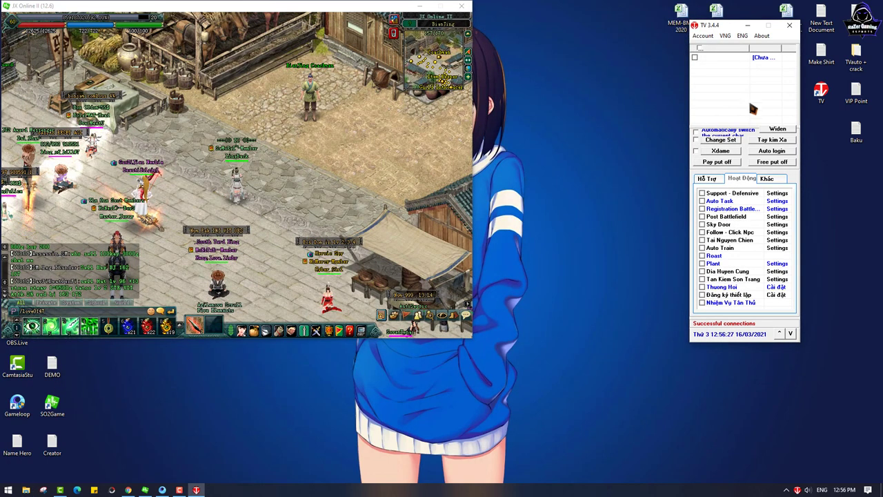
pyautogui.moveTo(723, 25); pyautogui.dragTo(742, 7)
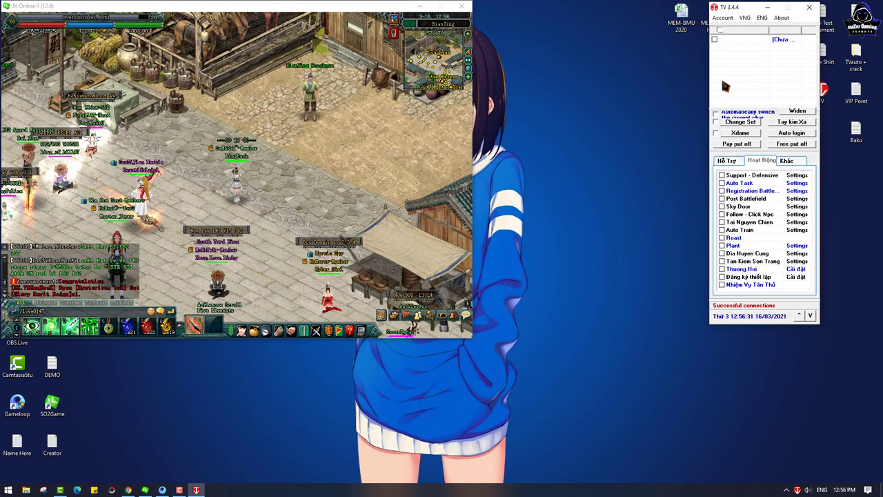
pyautogui.click(745, 17)
pyautogui.click(759, 100)
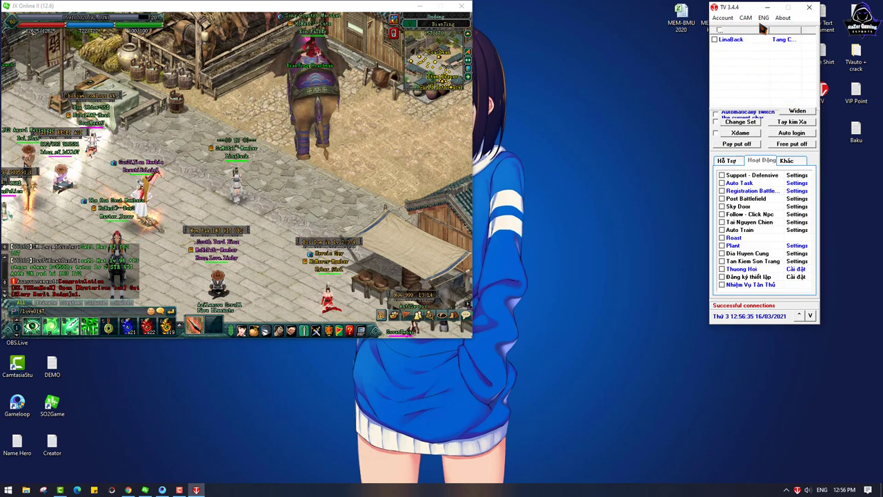
pyautogui.click(725, 19)
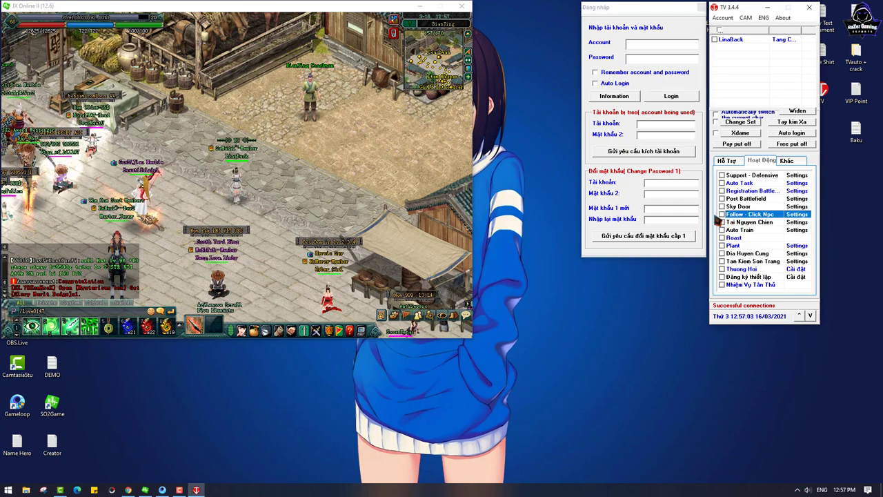
# Step: Close the login dialog, peek at Follow - Click Npc settings, then show the Hỗ Trợ support list
pyautogui.click(701, 7)
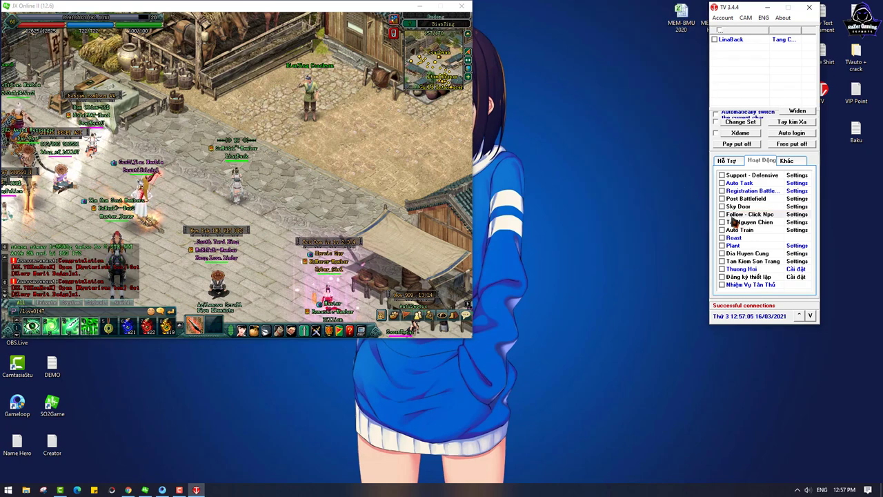
pyautogui.click(726, 216)
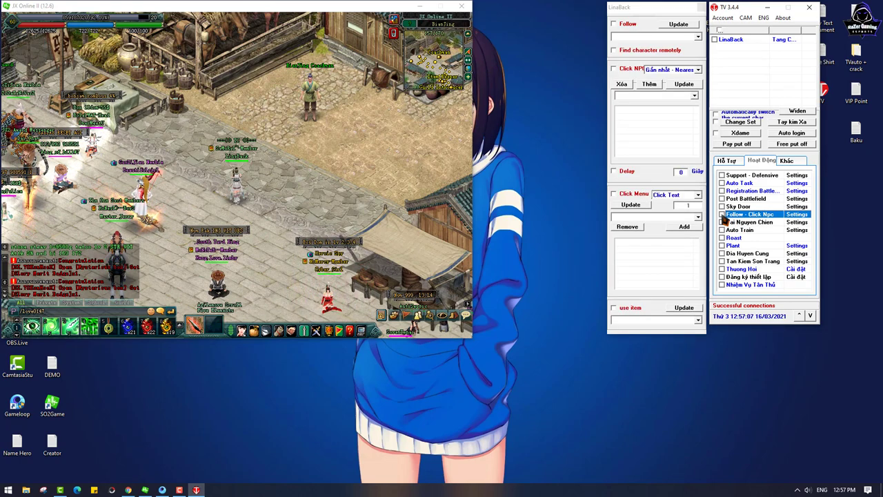
pyautogui.click(723, 215)
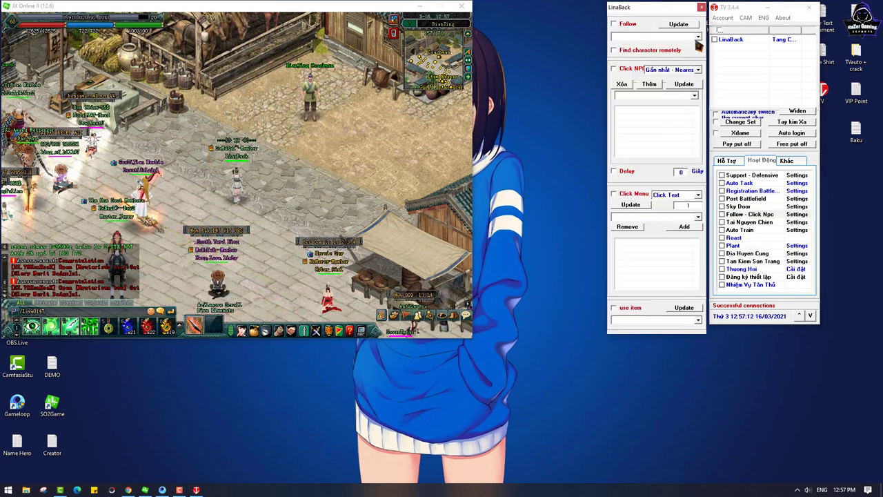
pyautogui.click(701, 7)
pyautogui.click(726, 160)
# Step: Reopen and close the Đăng nhập login dialog, then bring Chrome to the front
pyautogui.click(724, 31)
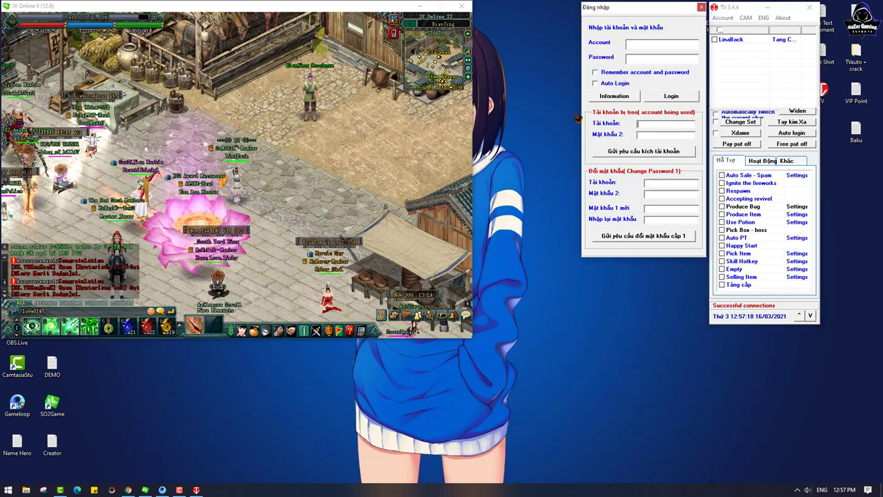
pyautogui.click(668, 236)
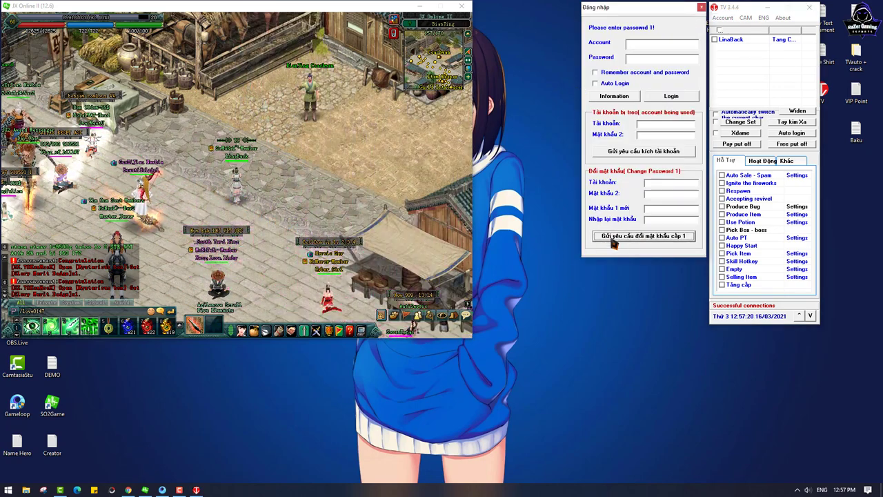
pyautogui.click(701, 7)
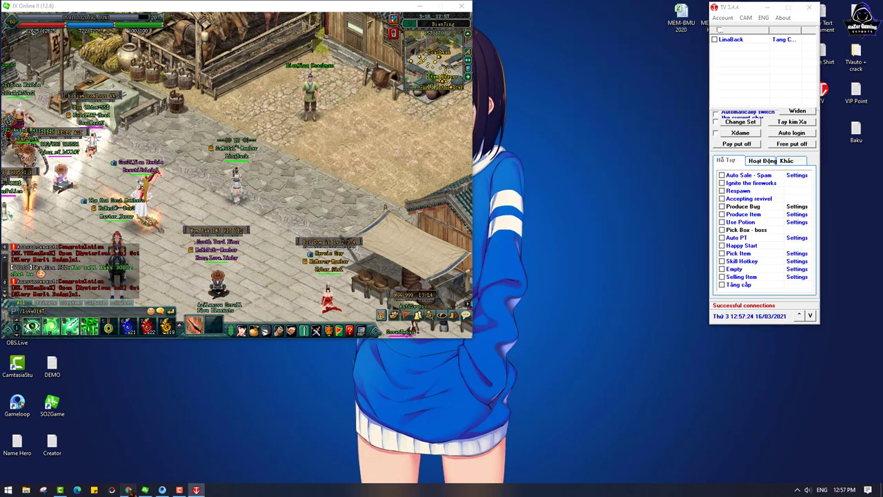
pyautogui.click(129, 490)
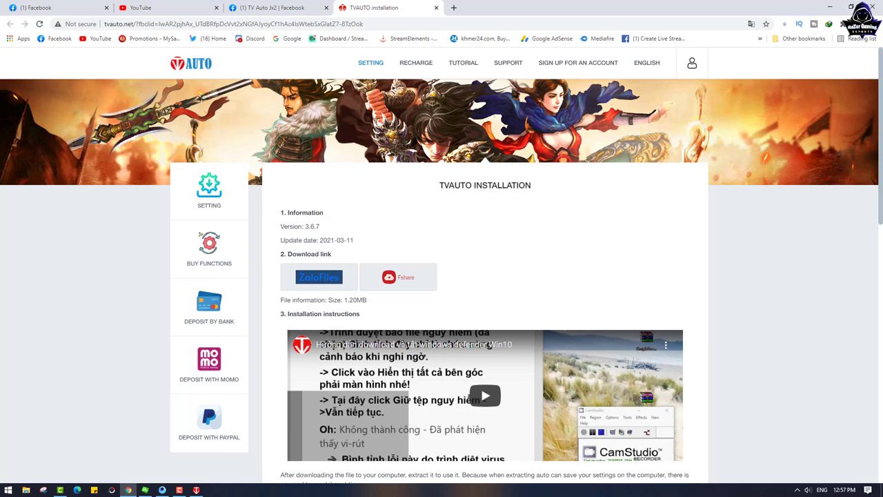
# Step: Try logging in to tvauto.net with a saved username and dismiss the translation offer
pyautogui.click(692, 66)
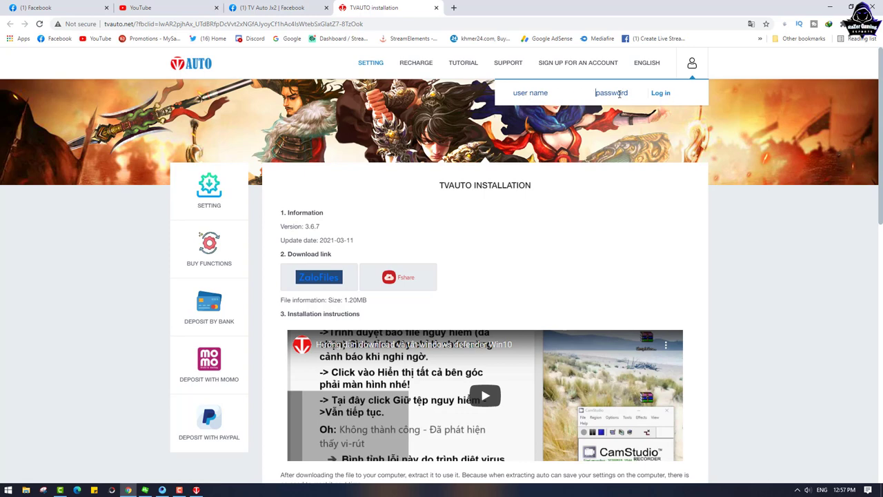
pyautogui.click(537, 93)
pyautogui.click(667, 96)
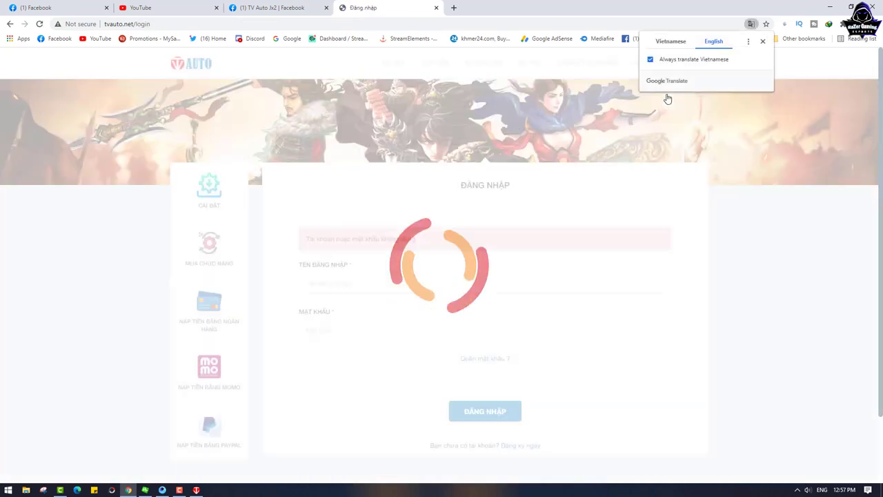
pyautogui.click(763, 43)
# Step: Open the 'Register now' sign-up page and place the cursor in the username field
pyautogui.scroll(-1, 491, 316)
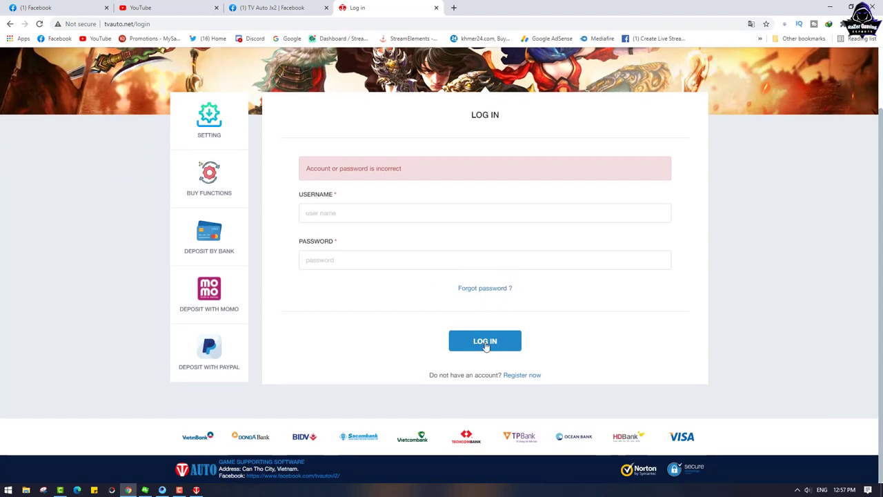
pyautogui.click(528, 377)
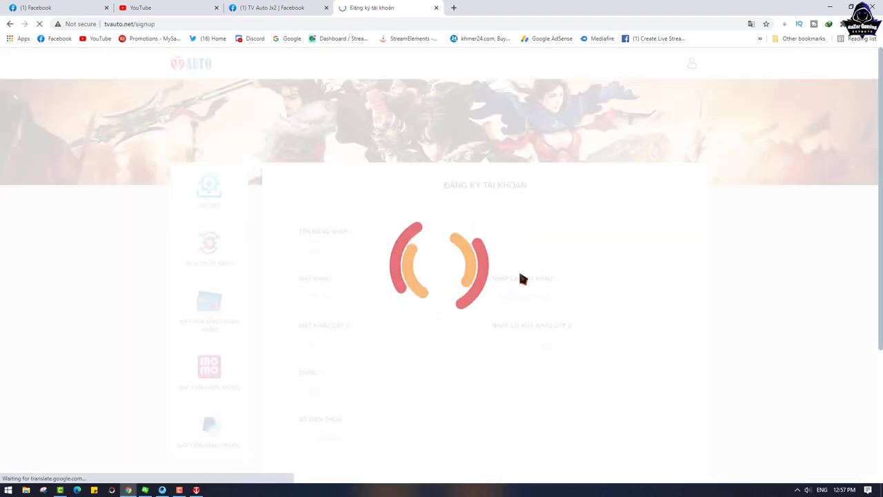
pyautogui.scroll(-2, 539, 270)
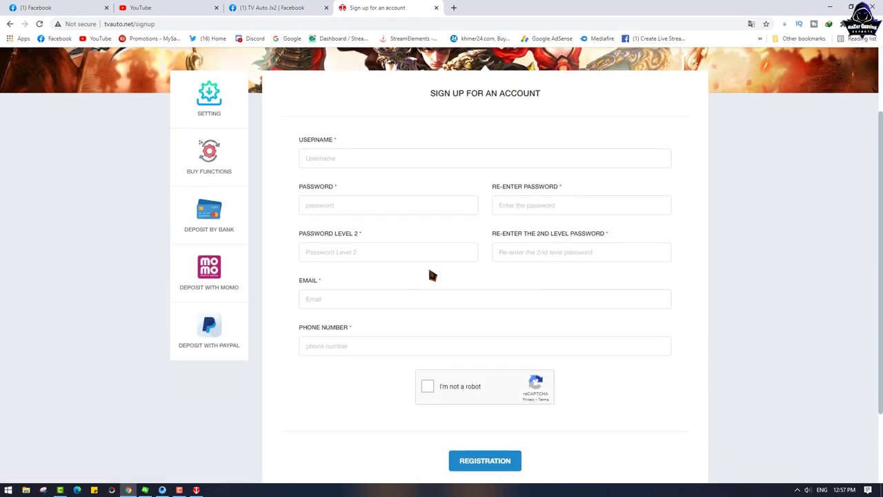
pyautogui.click(343, 158)
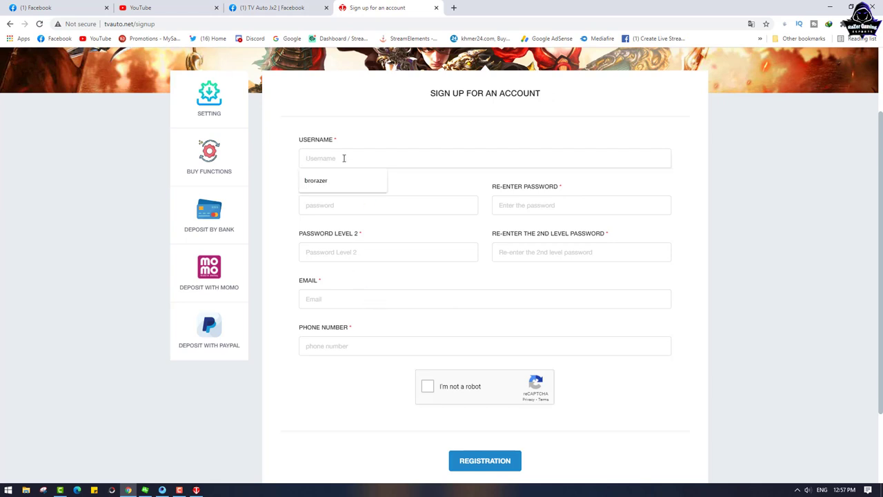
# Step: Fill in a new username, the password, the level-2 password and a saved email address
pyautogui.write('razergaming')
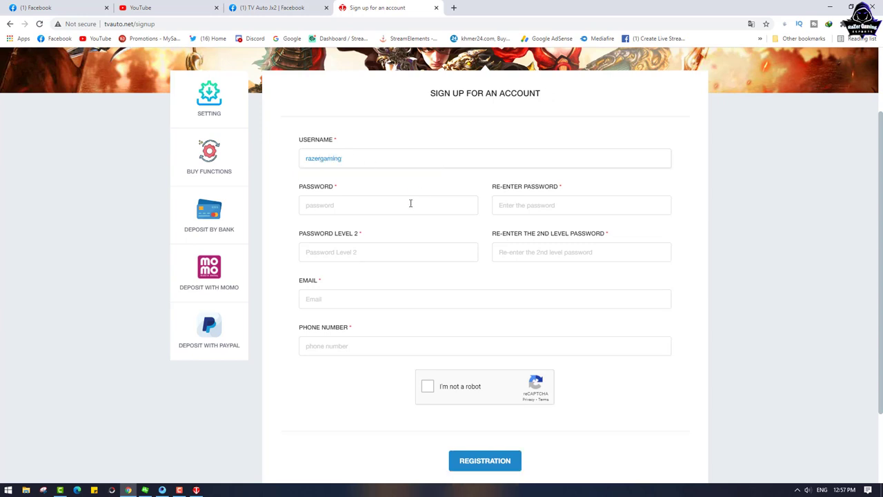
pyautogui.click(366, 205)
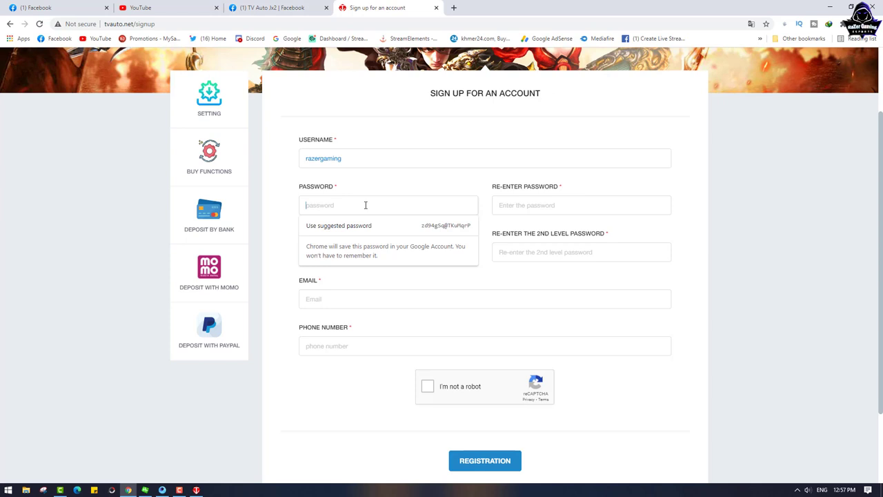
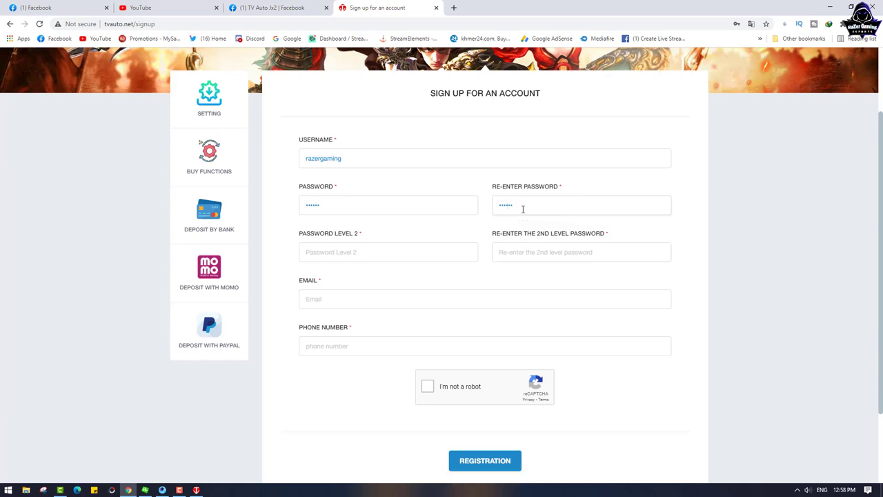
pyautogui.click(344, 256)
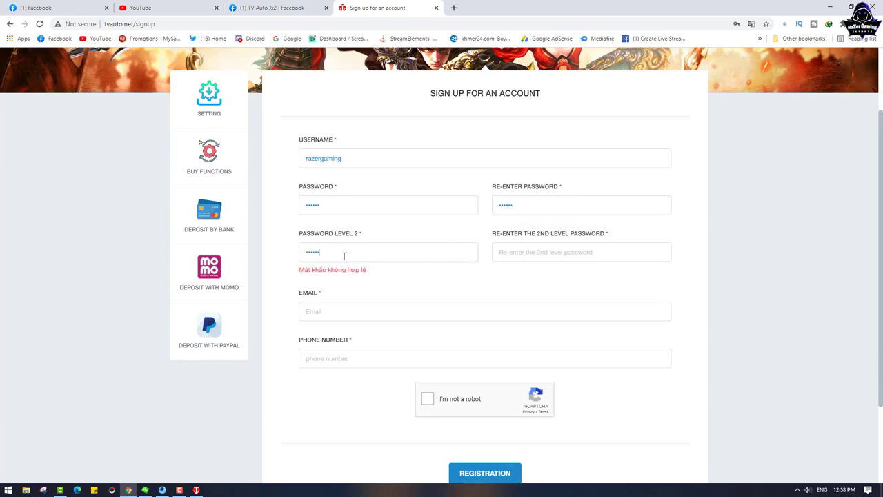
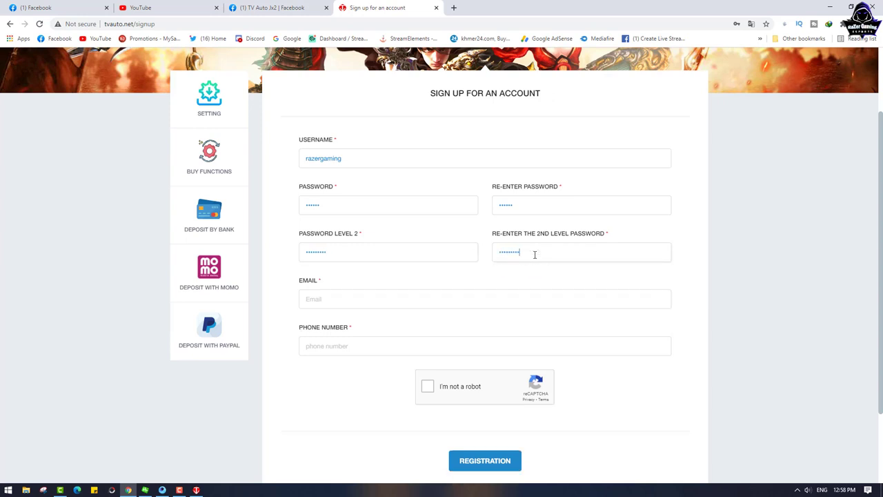
pyautogui.scroll(-1, 448, 272)
pyautogui.click(345, 253)
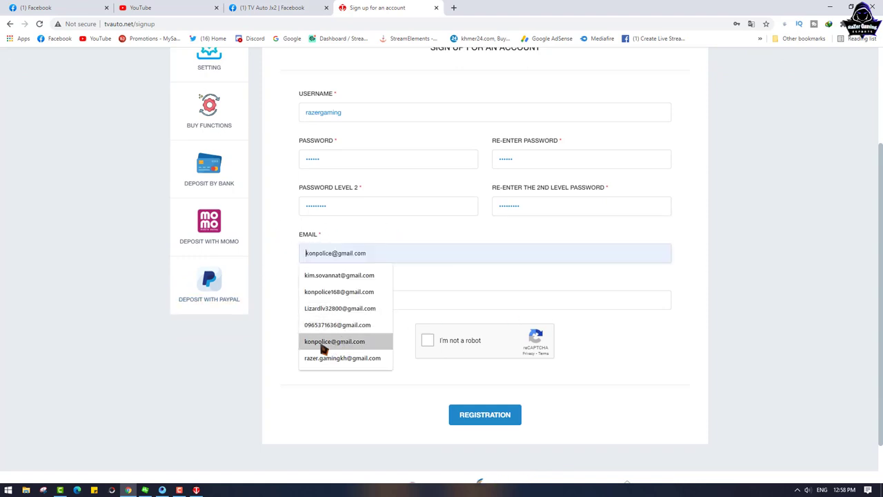
pyautogui.click(339, 292)
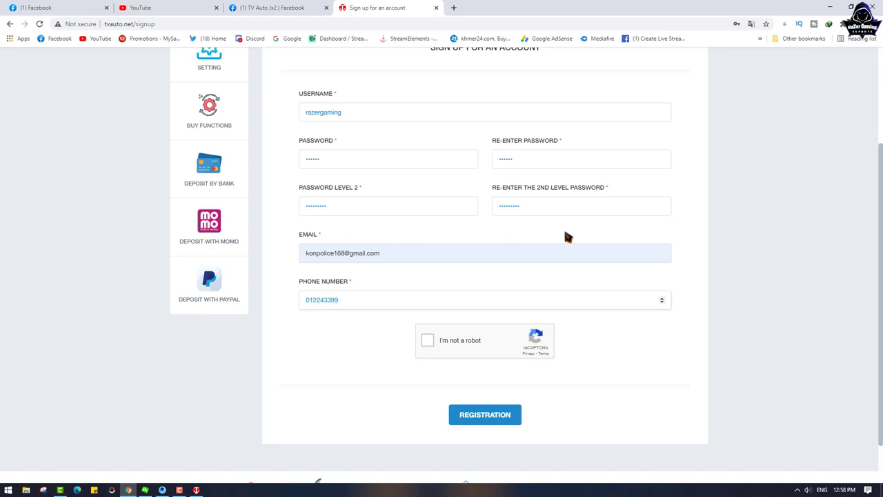
# Step: Attempt the reCAPTCHA twice, dismiss its connection errors, and click REGISTRATION
pyautogui.click(428, 340)
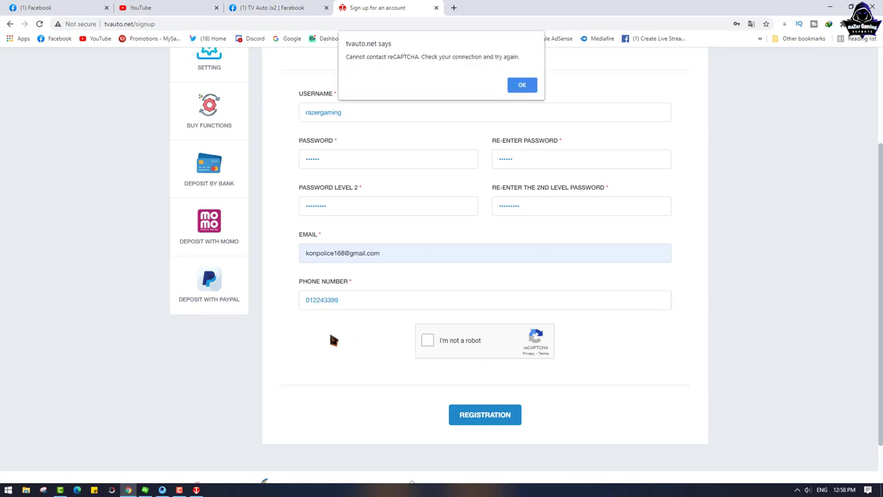
pyautogui.click(530, 87)
pyautogui.click(426, 341)
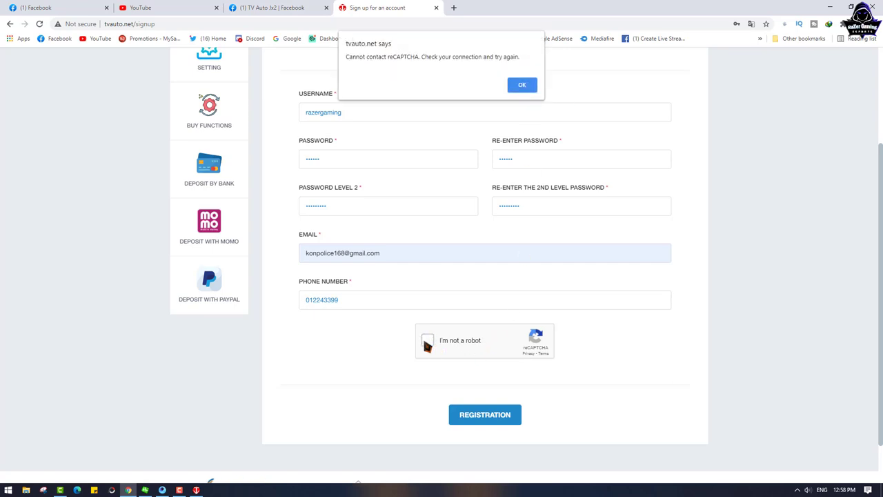
pyautogui.click(522, 86)
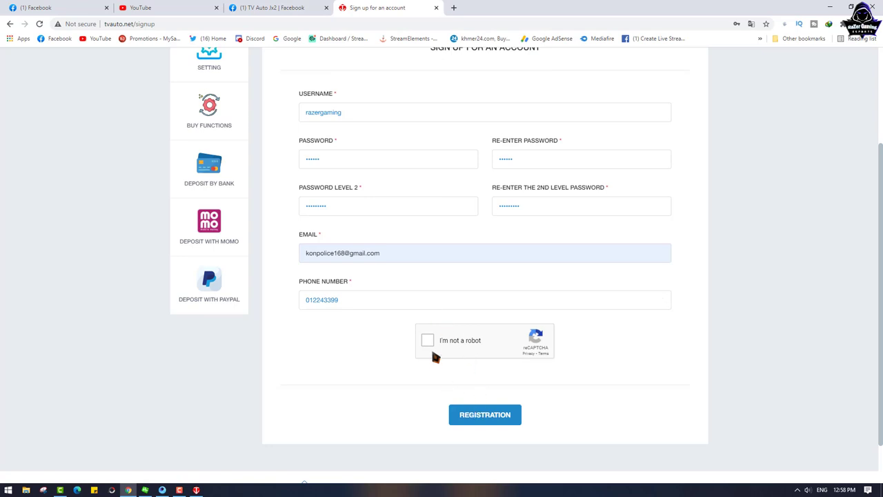
pyautogui.scroll(2, 424, 336)
pyautogui.scroll(-2, 424, 336)
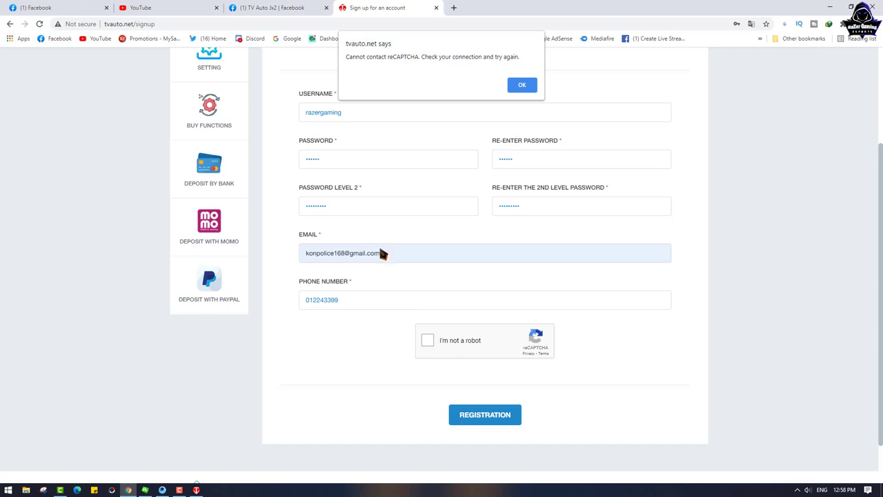
pyautogui.click(522, 84)
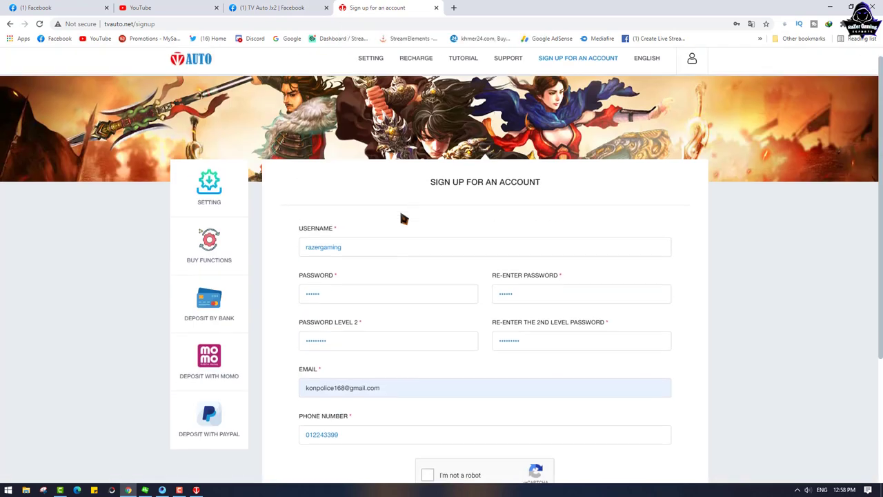
pyautogui.scroll(-3, 531, 318)
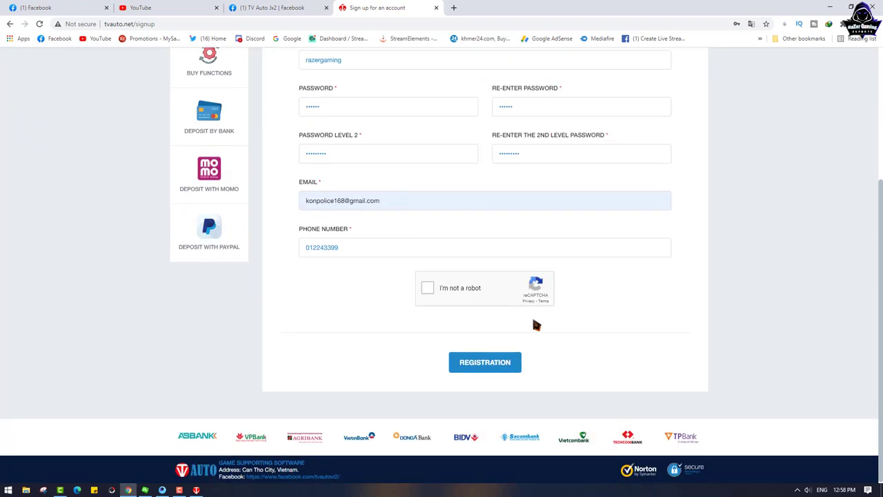
pyautogui.click(485, 363)
pyautogui.scroll(-3, 449, 314)
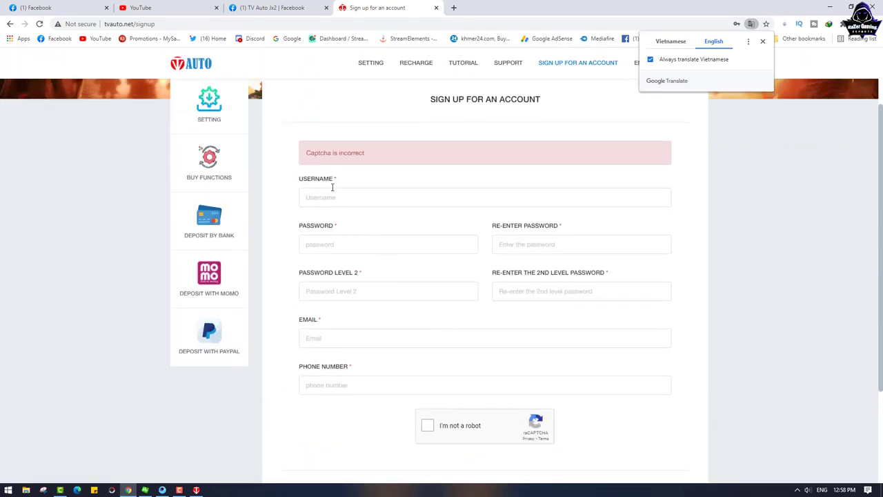
# Step: Refill the cleared username using the previously entered suggestion
pyautogui.scroll(2, 359, 248)
pyautogui.click(326, 286)
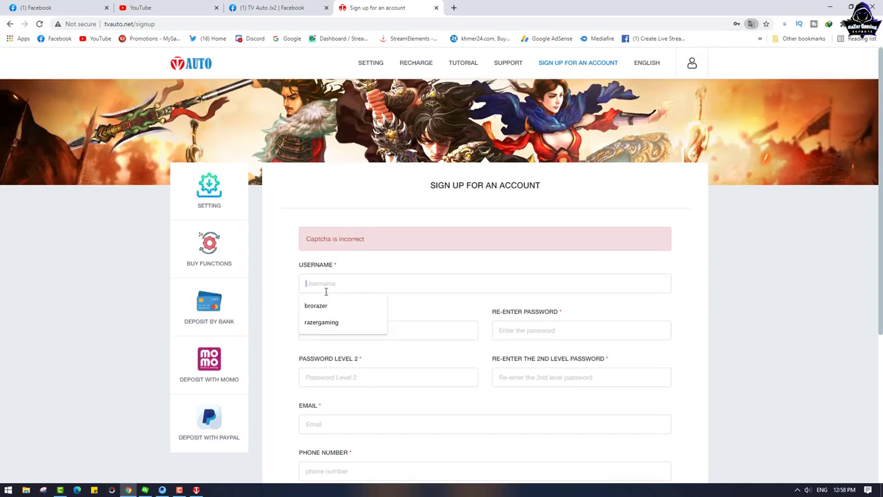
pyautogui.click(324, 324)
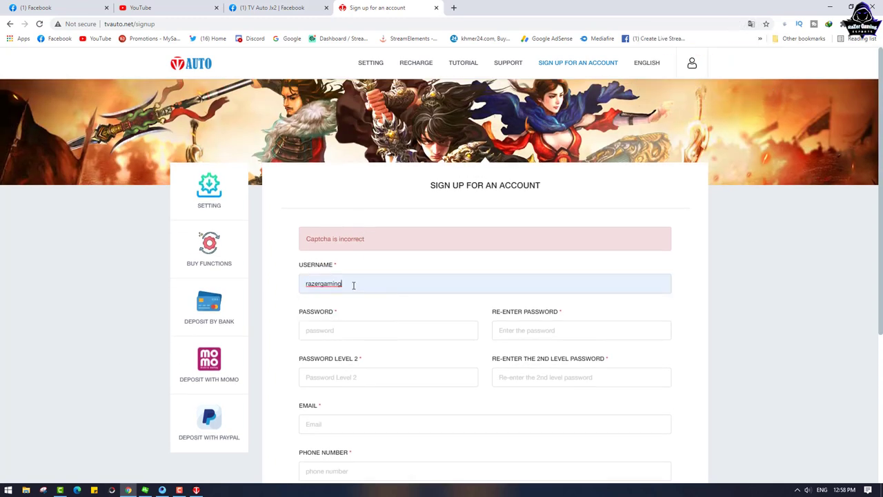
pyautogui.write('kh')
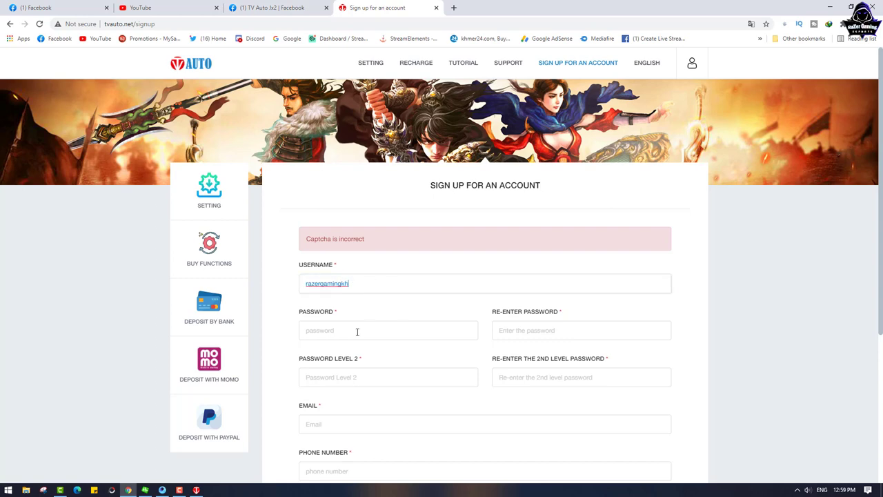
# Step: Enter the password and an identical Re-enter Password value, retyping the password once
pyautogui.click(357, 331)
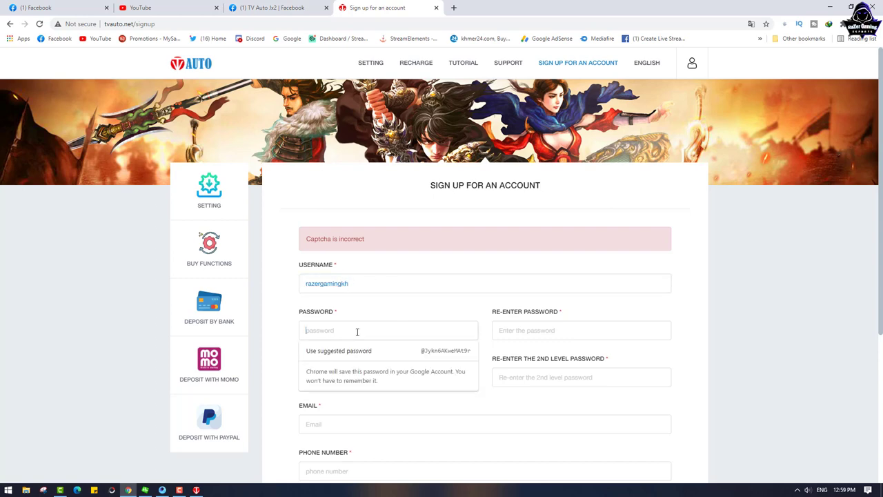
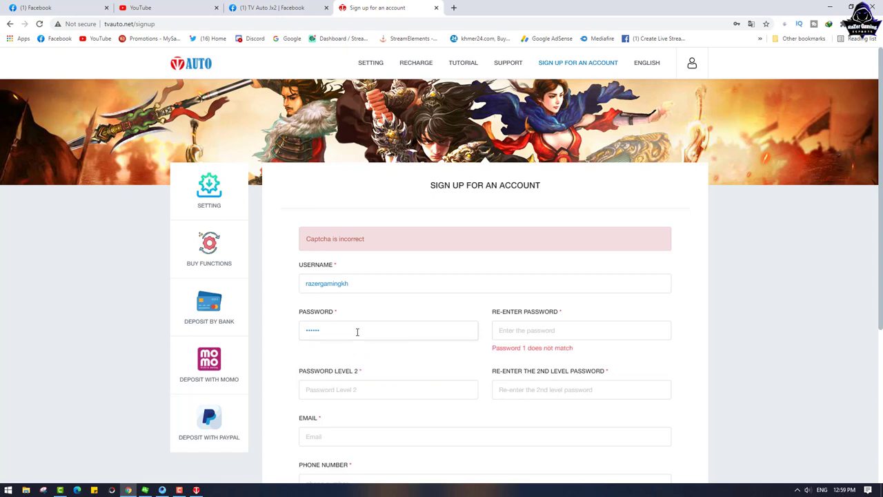
pyautogui.click(535, 332)
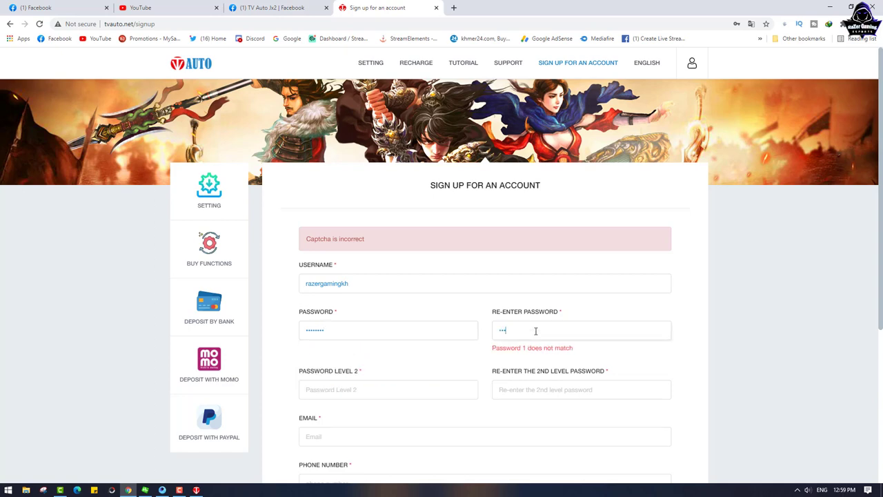
pyautogui.doubleClick(367, 335)
pyautogui.press('BackSpace')
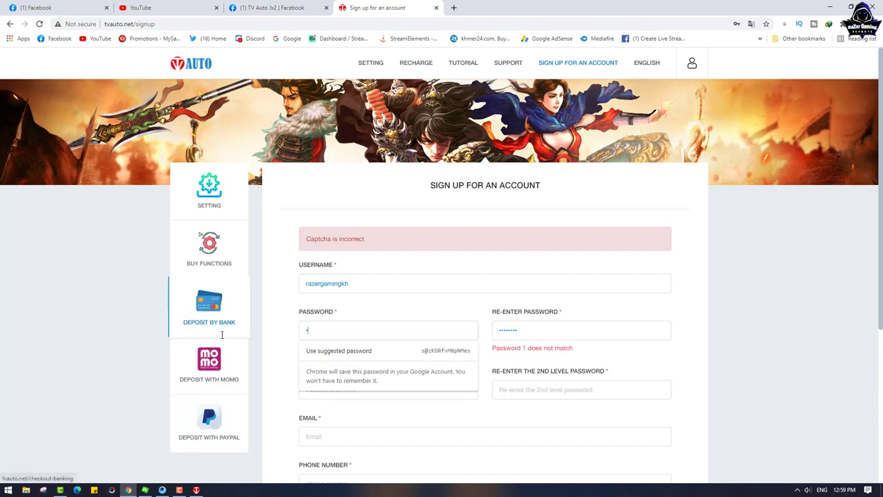
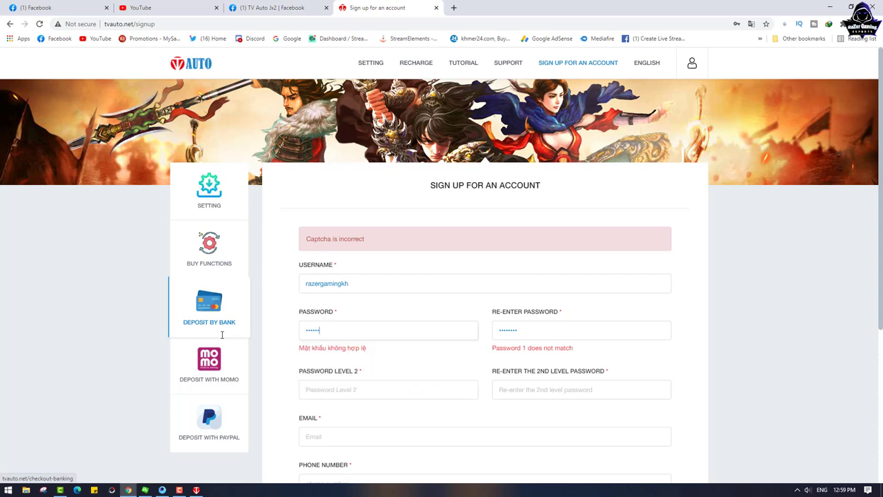
pyautogui.press('Tab')
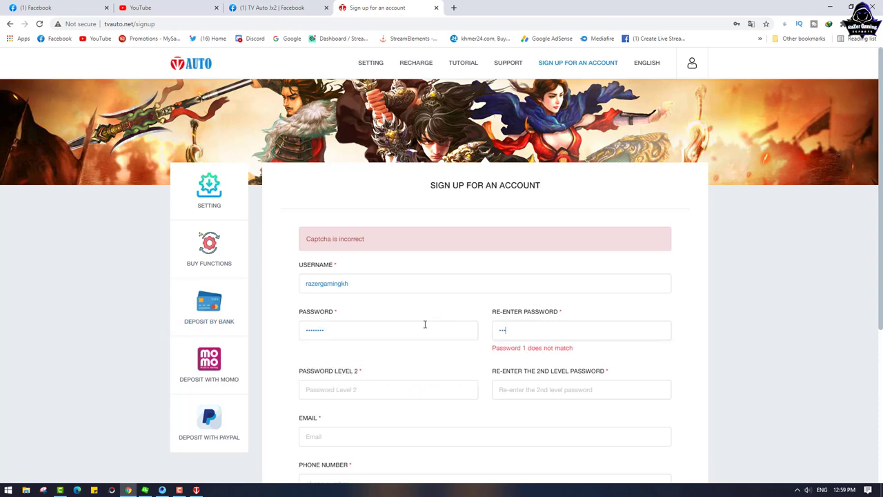
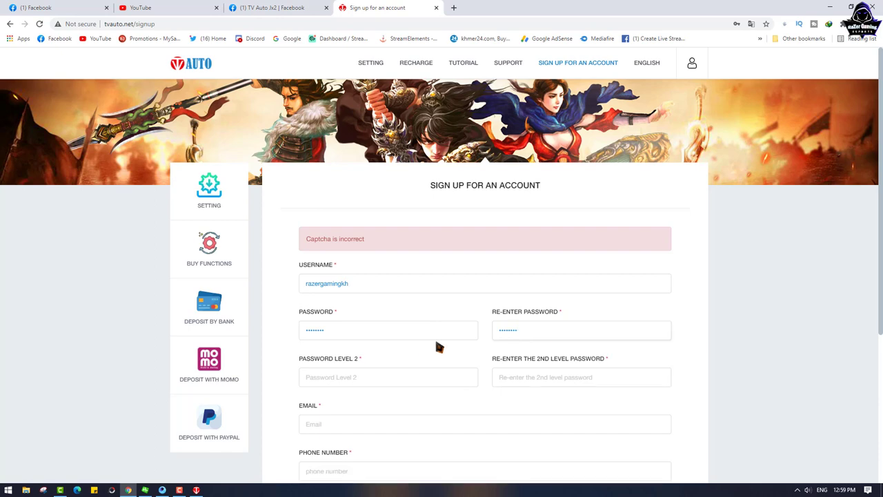
# Step: Fill in Password Level 2 and its confirmation field
pyautogui.scroll(-1, 428, 331)
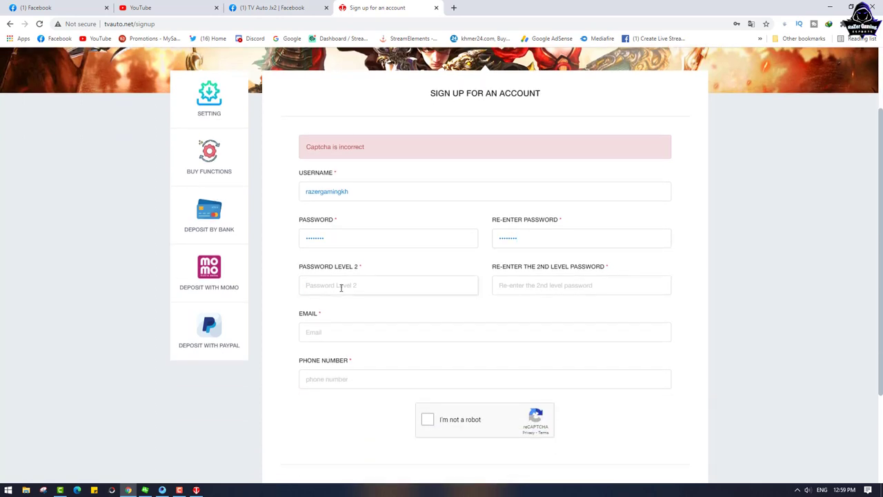
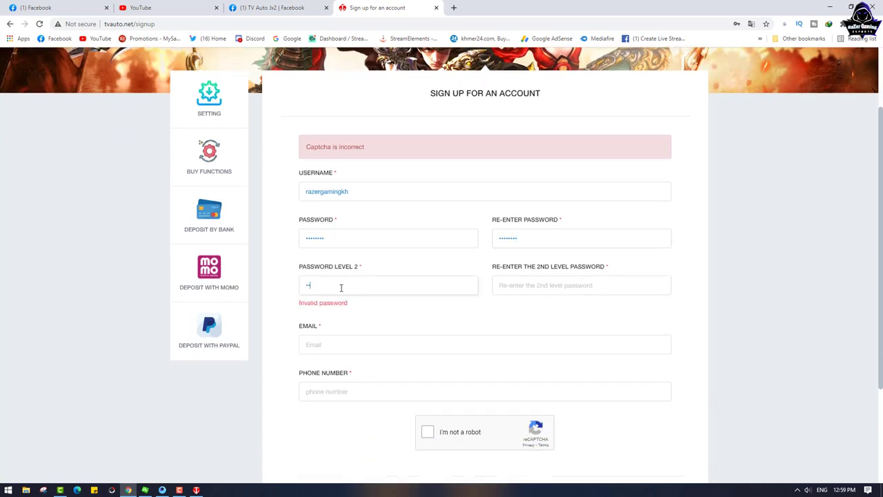
pyautogui.click(530, 280)
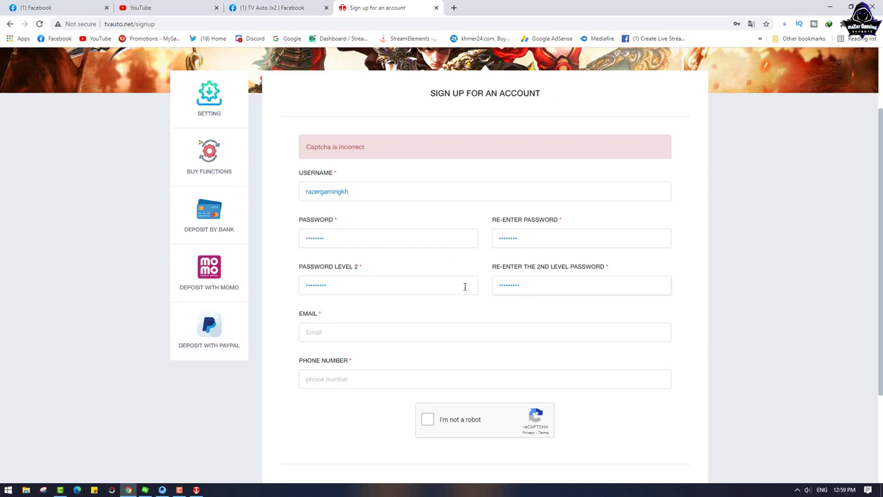
pyautogui.scroll(-1, 388, 283)
# Step: Fill Email with the correct saved address from autofill, replacing a wrong pick
pyautogui.click(334, 284)
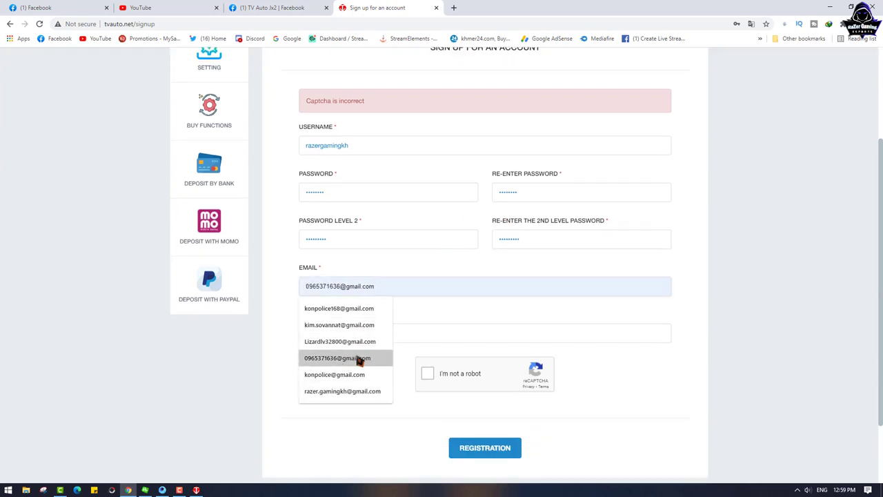
pyautogui.click(341, 372)
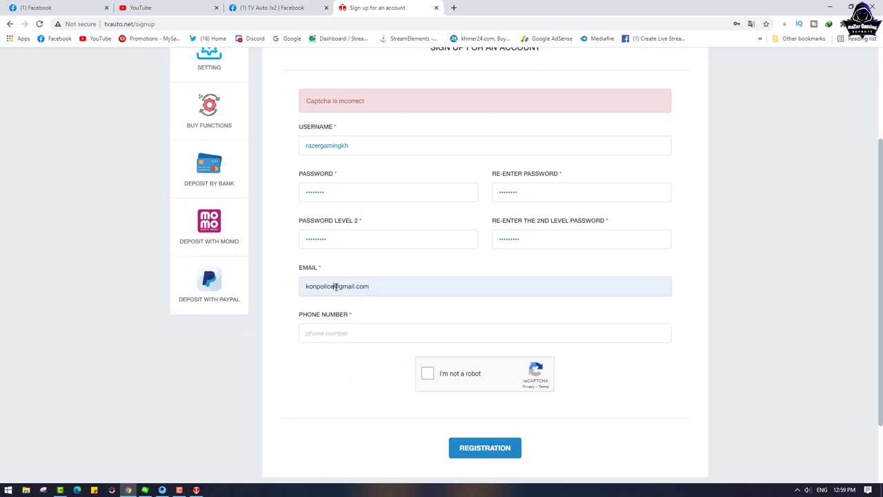
pyautogui.hotkey('ctrl', 'a')
pyautogui.press('BackSpace')
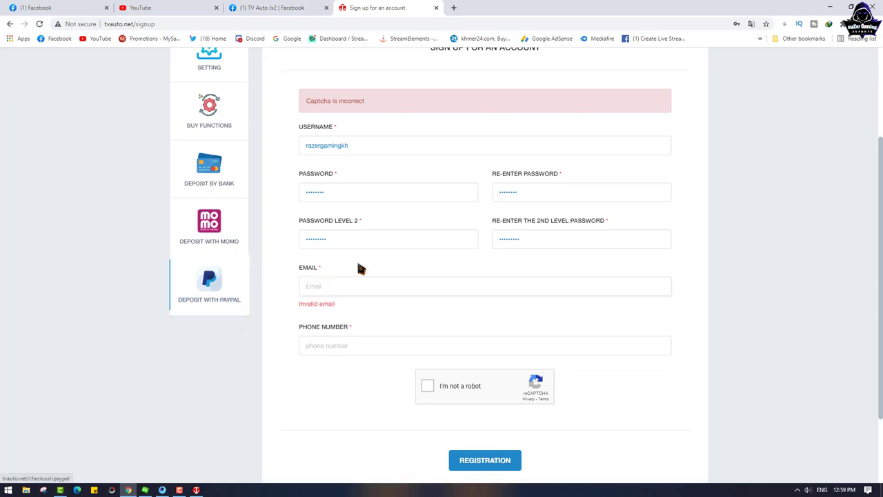
pyautogui.click(328, 287)
pyautogui.click(339, 308)
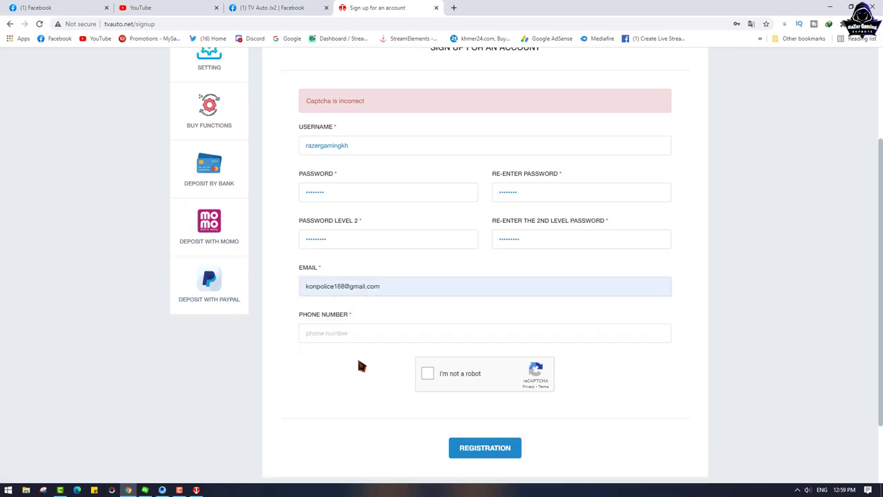
# Step: Enter the phone number with the +855 country prefix
pyautogui.click(323, 334)
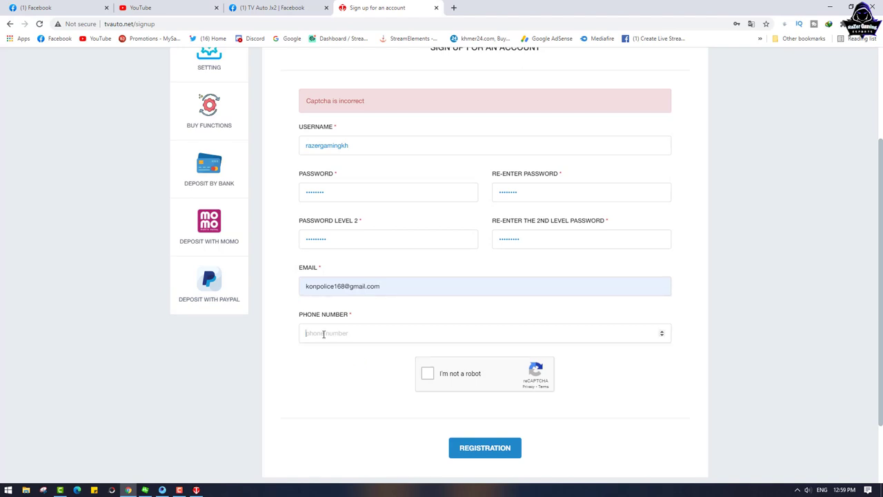
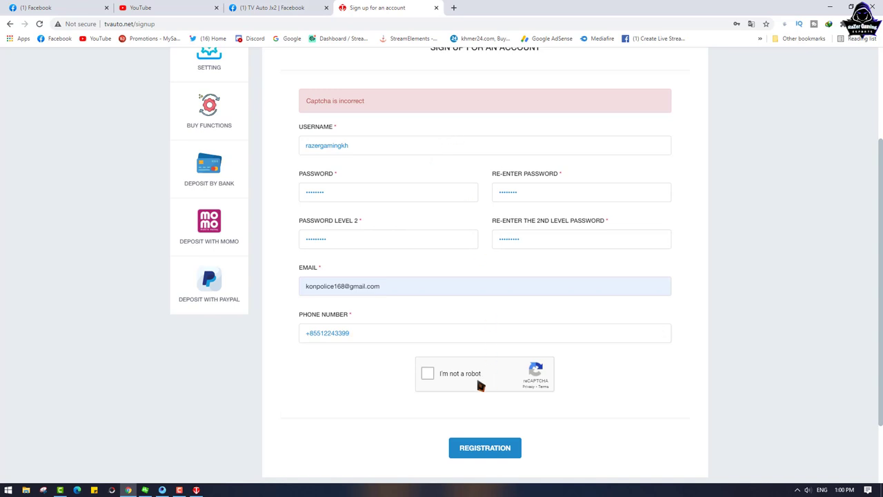
# Step: Tick the reCAPTCHA box, dismiss its connection error, and select the username
pyautogui.click(428, 375)
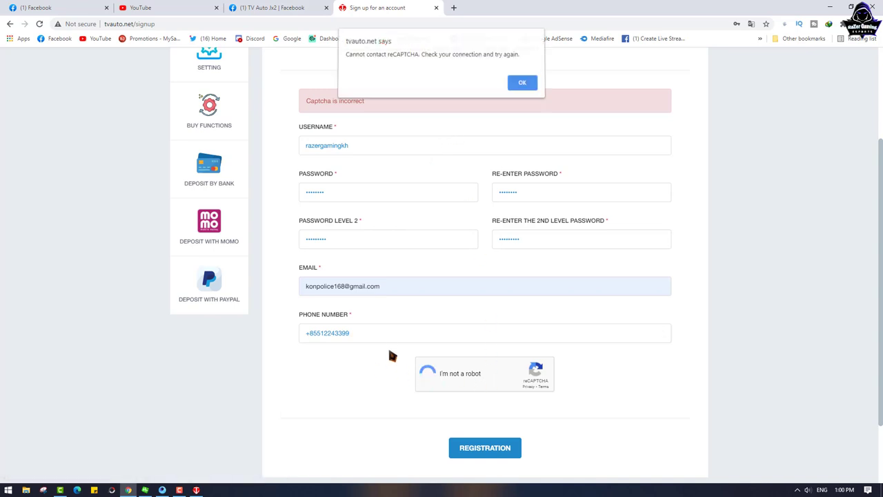
pyautogui.click(528, 86)
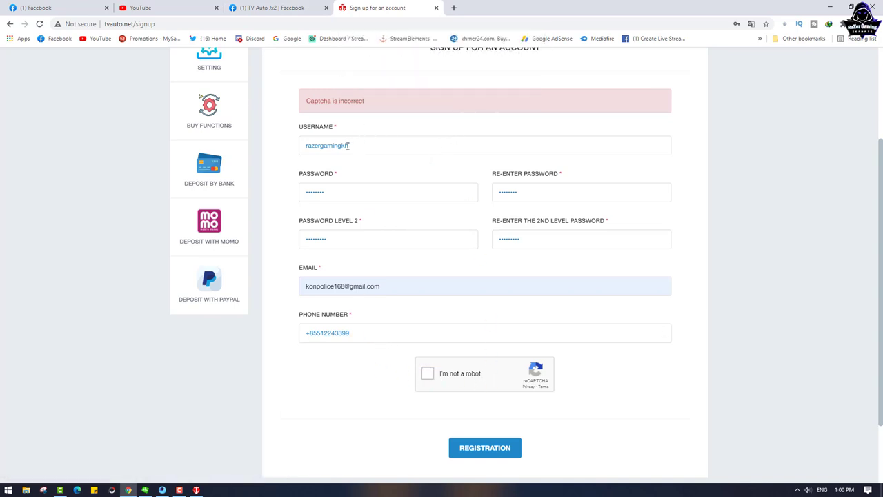
pyautogui.doubleClick(373, 146)
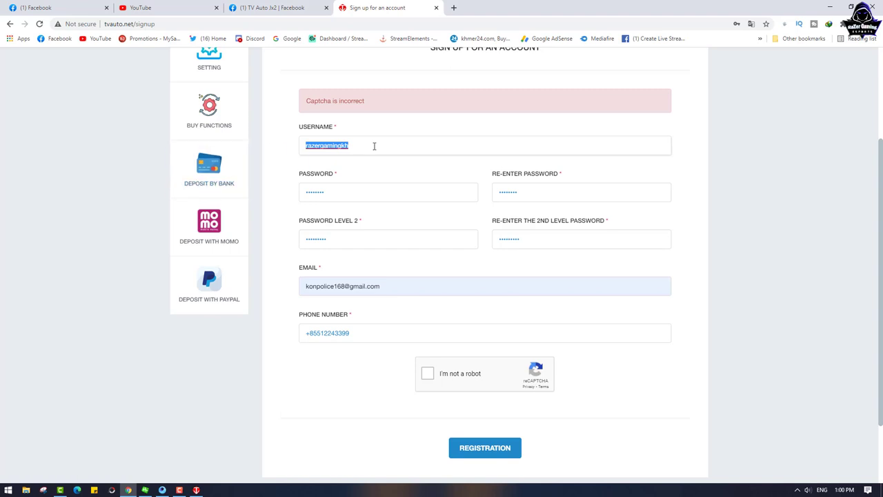
# Step: Replace the username, pass the captcha and submit; the site answers 'Username is not valid'
pyautogui.write('khmer')
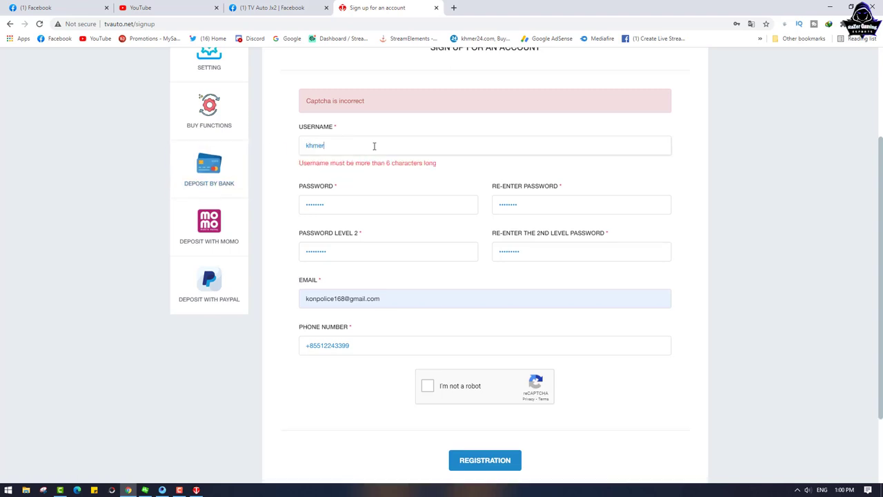
pyautogui.write('_gaming')
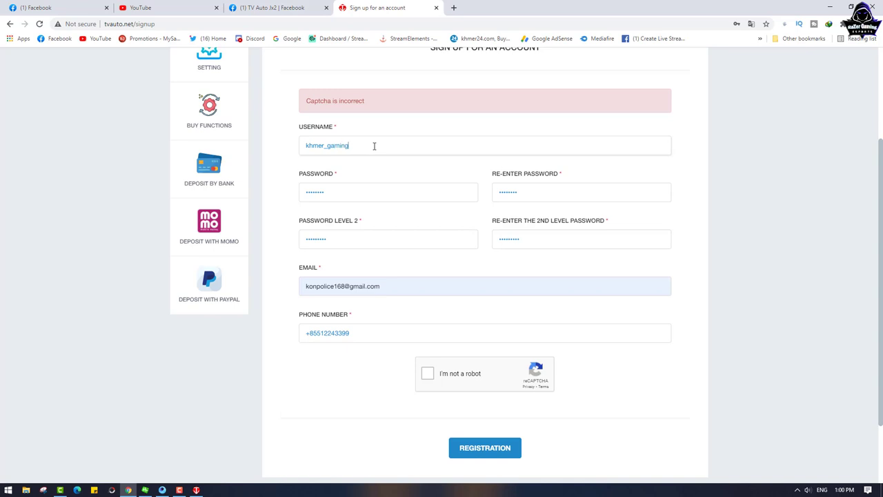
pyautogui.click(686, 239)
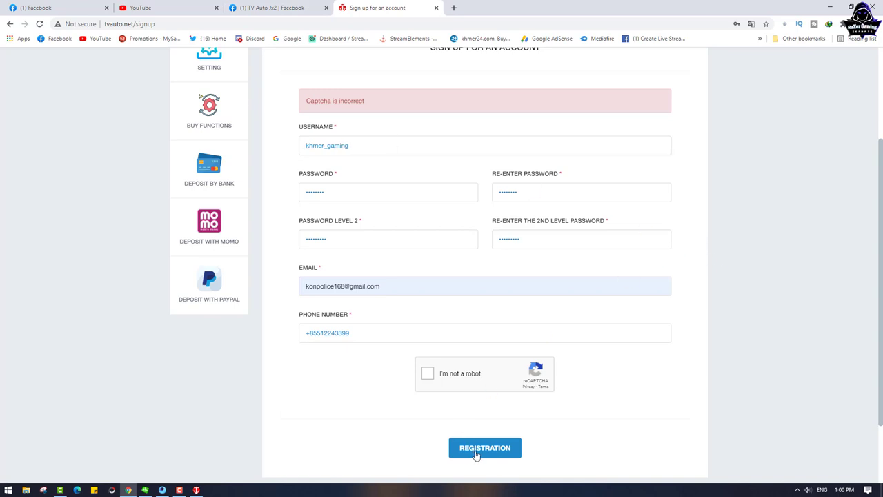
pyautogui.click(430, 378)
pyautogui.click(483, 450)
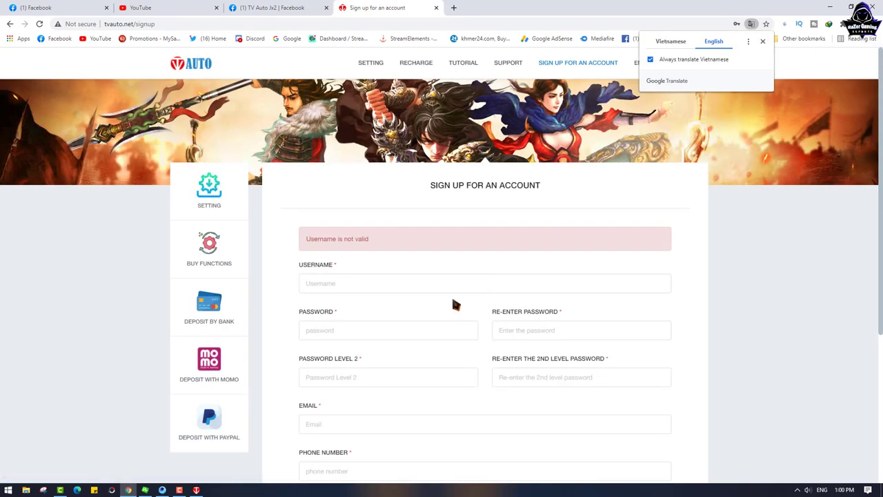
pyautogui.scroll(-3, 449, 296)
pyautogui.scroll(3, 431, 304)
pyautogui.scroll(-3, 385, 287)
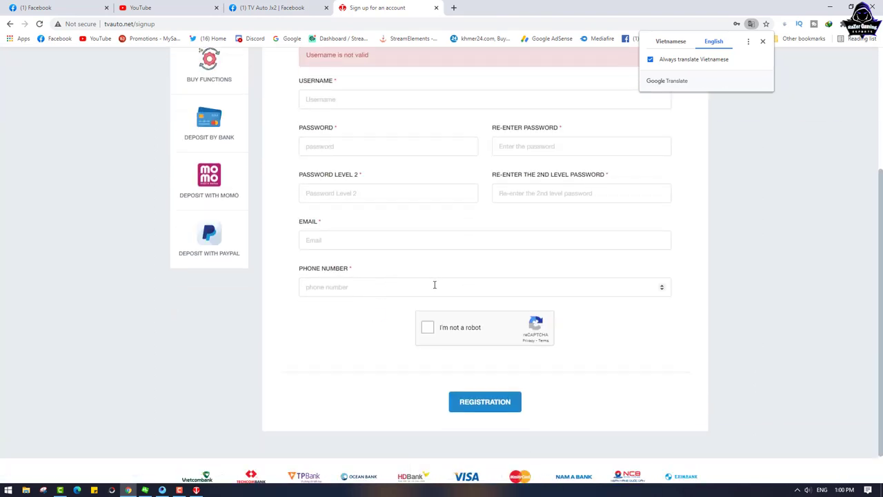
pyautogui.scroll(3, 385, 285)
# Step: Refill the username from a saved suggestion and adjust its ending to '_raz'
pyautogui.click(336, 277)
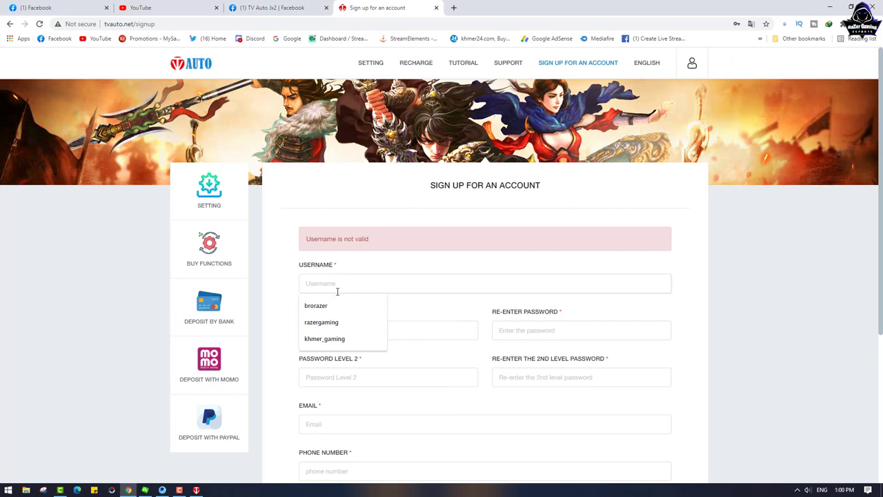
pyautogui.click(328, 307)
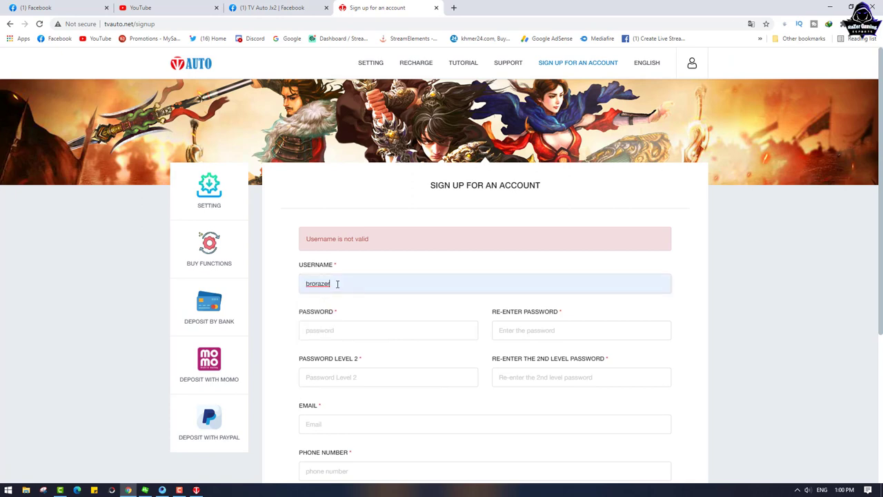
pyautogui.press('BackSpace')
pyautogui.press('BackSpace')
pyautogui.press('BackSpace')
pyautogui.press('BackSpace')
pyautogui.press('BackSpace')
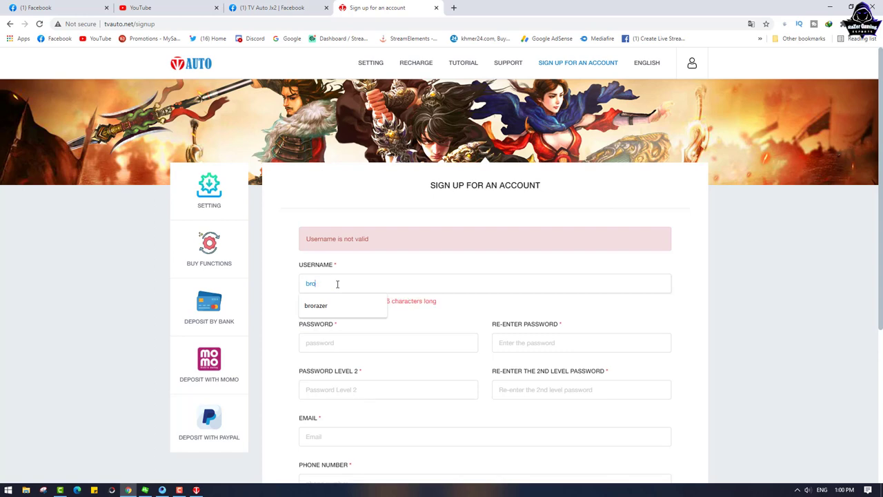
pyautogui.write('_razer168s')
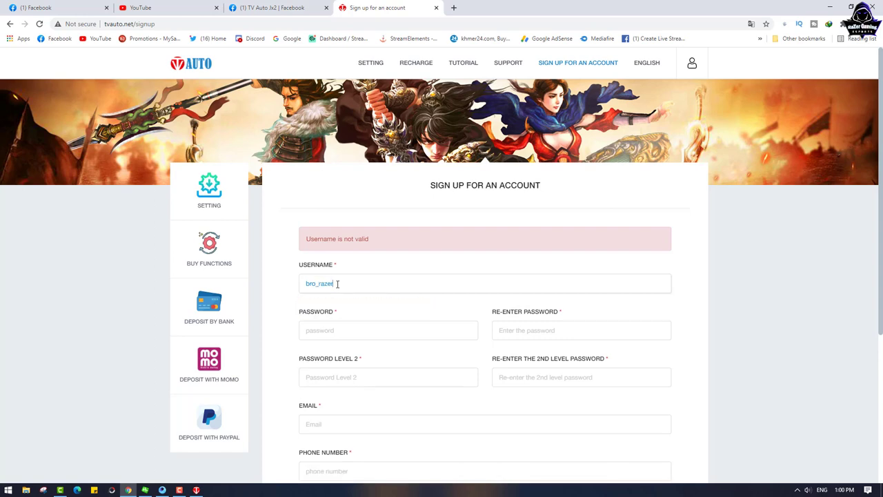
# Step: Enter the account password, its confirmation and the second-level password
pyautogui.click(334, 330)
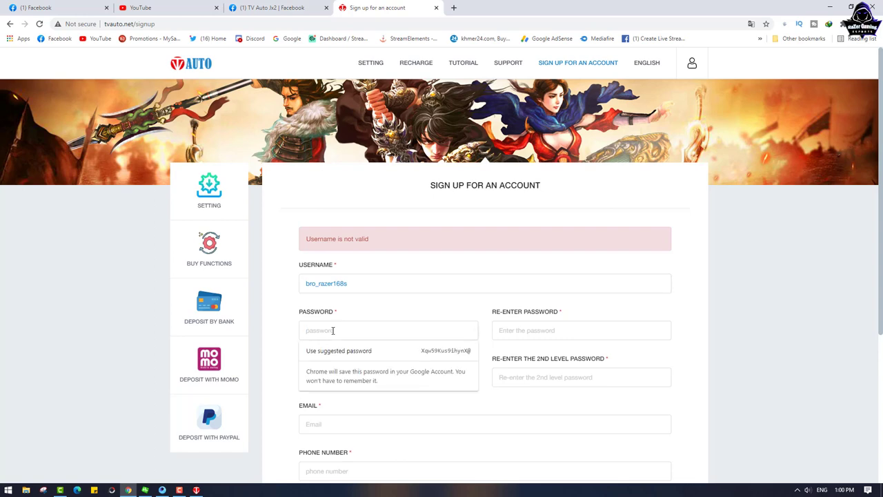
pyautogui.click(536, 334)
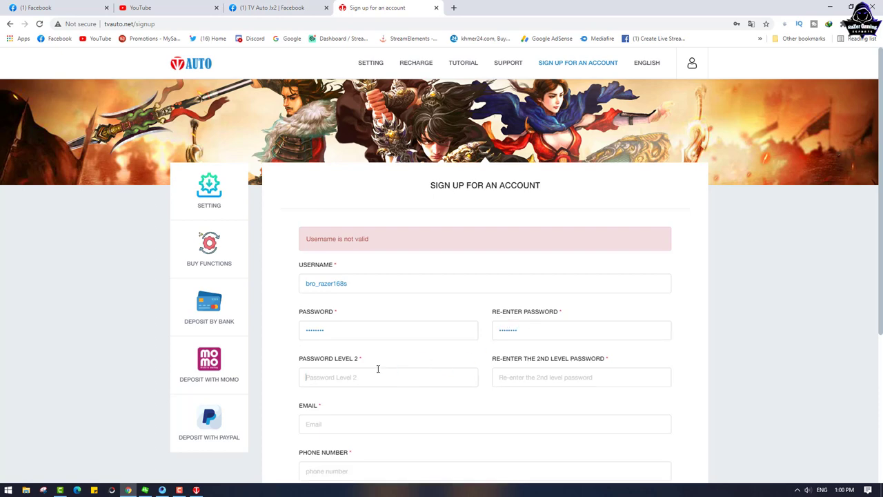
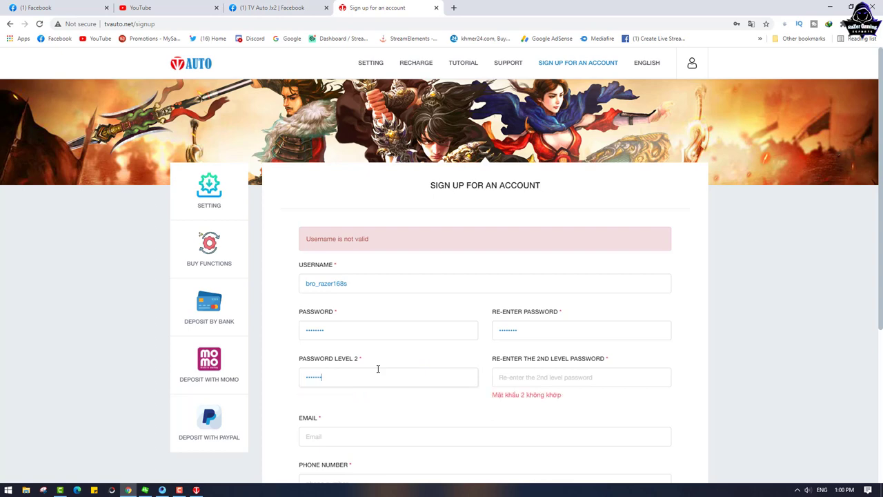
pyautogui.click(524, 383)
# Step: Autofill a saved e-mail, enter the phone number, try the robot check, dismiss the error
pyautogui.scroll(-1, 473, 371)
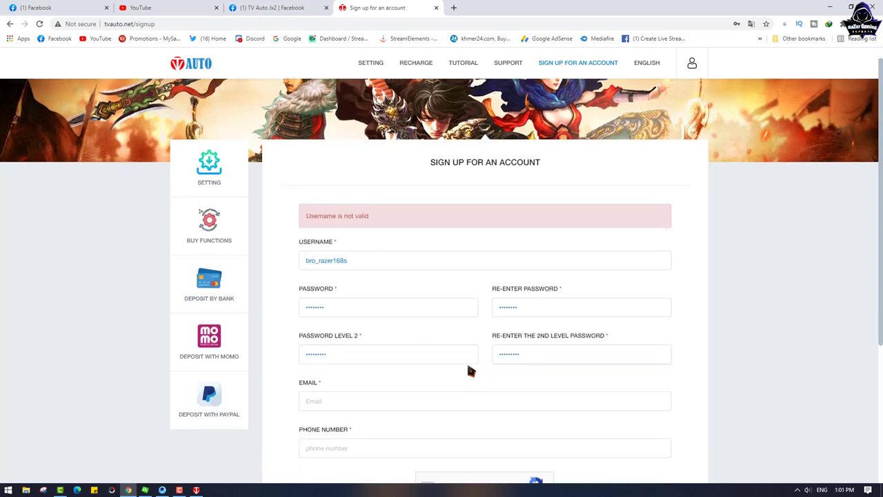
pyautogui.click(337, 372)
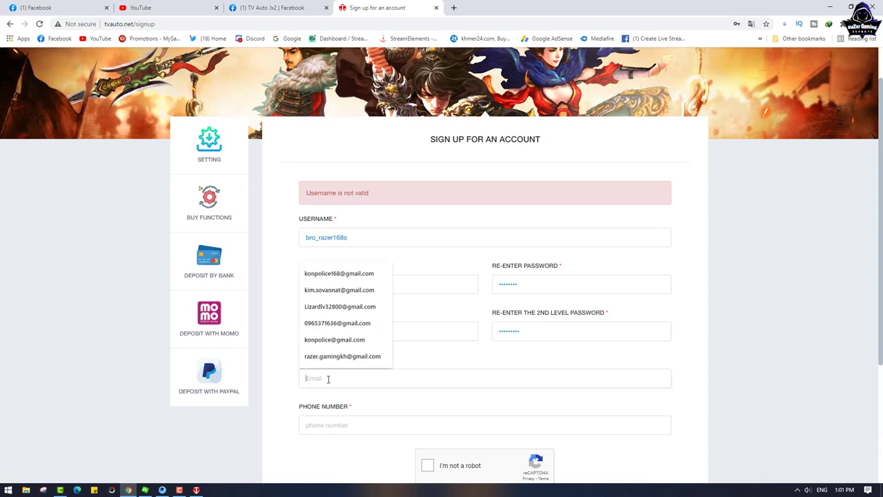
pyautogui.click(336, 296)
pyautogui.scroll(-2, 355, 394)
pyautogui.click(342, 334)
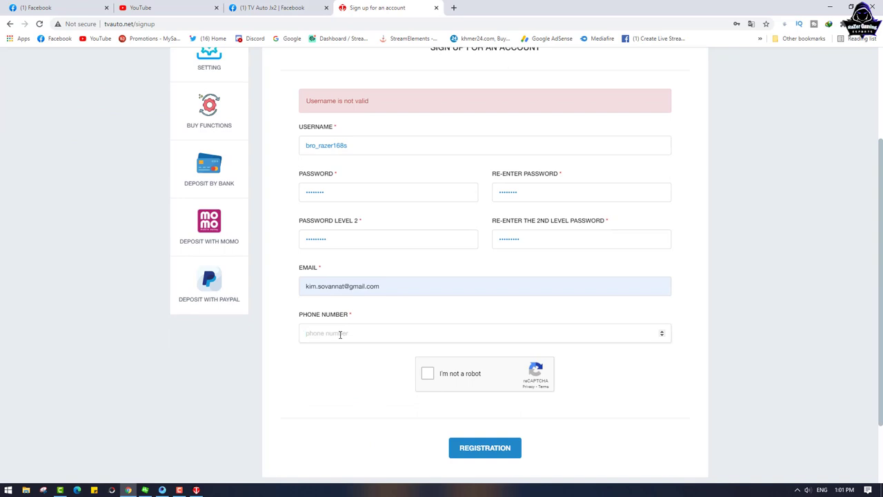
pyautogui.write('2')
pyautogui.moveTo(426, 334); pyautogui.dragTo(265, 338)
pyautogui.press('BackSpace')
pyautogui.click(427, 374)
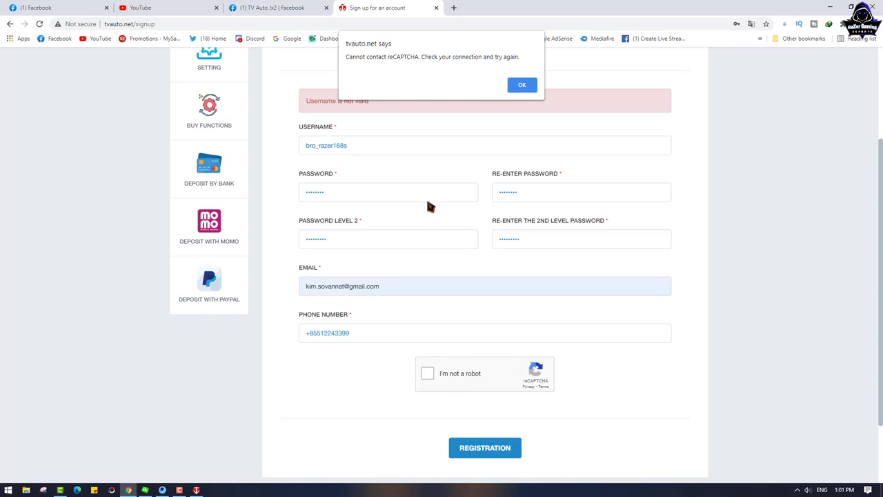
pyautogui.click(522, 84)
# Step: Replace the rejected username with a longer new username
pyautogui.doubleClick(359, 145)
pyautogui.click(357, 145)
pyautogui.moveTo(357, 144); pyautogui.dragTo(301, 150)
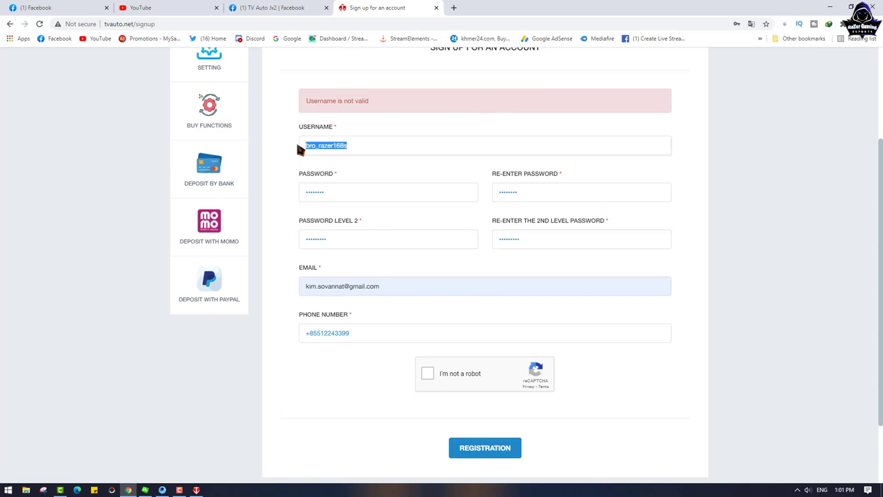
pyautogui.write('buy')
pyautogui.press('BackSpace')
pyautogui.press('BackSpace')
pyautogui.press('BackSpace')
pyautogui.write('buy')
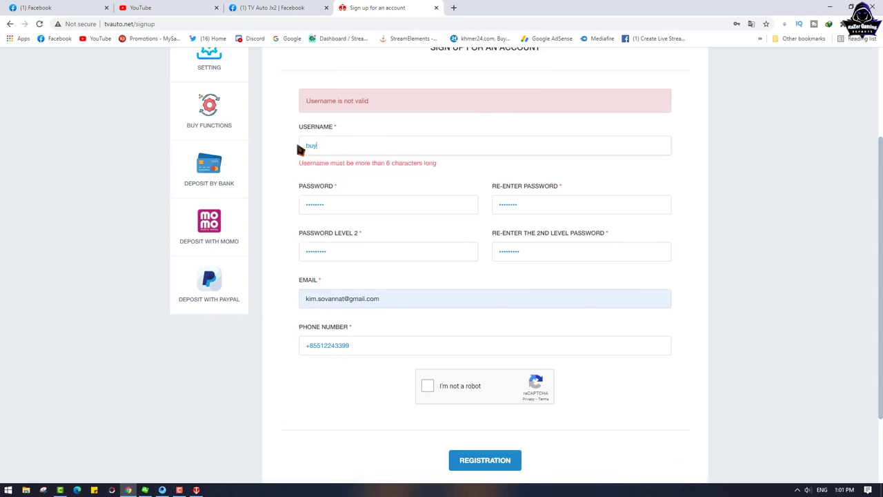
pyautogui.write('razer')
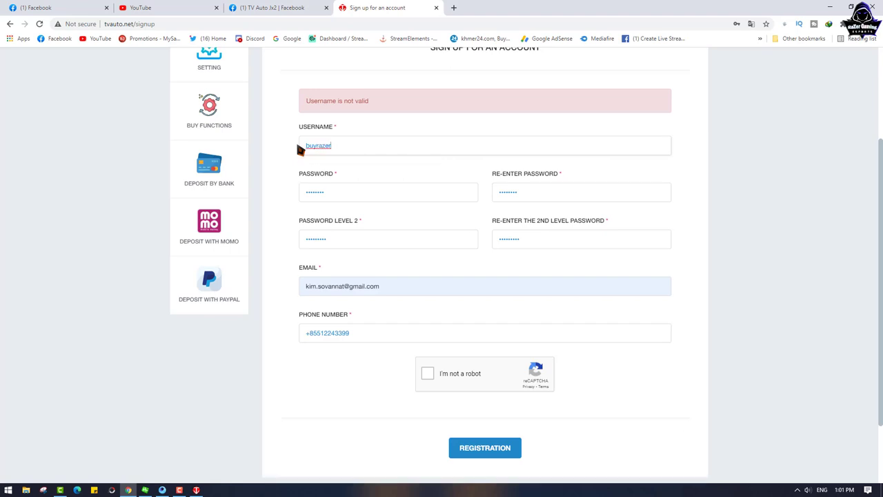
pyautogui.hotkey('ctrl', 'a')
pyautogui.write('sabayrazer168s')
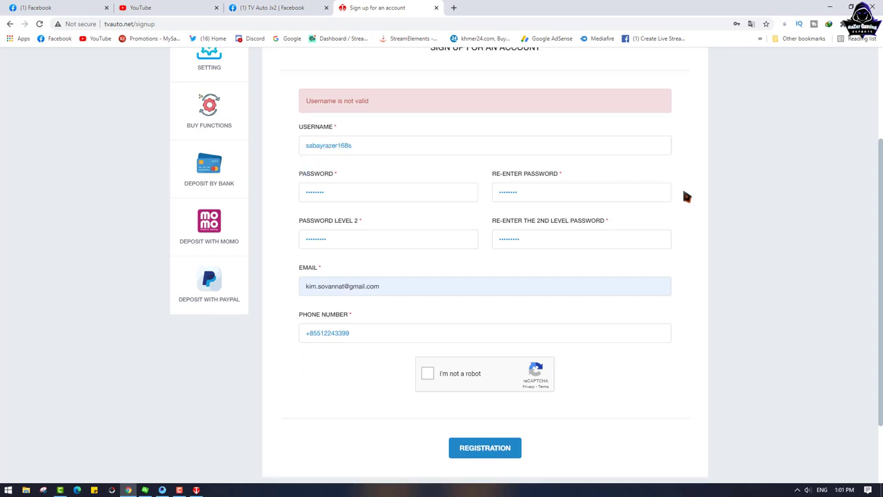
# Step: Tick 'I'm not a robot' and submit the registration form
pyautogui.click(434, 379)
pyautogui.click(480, 454)
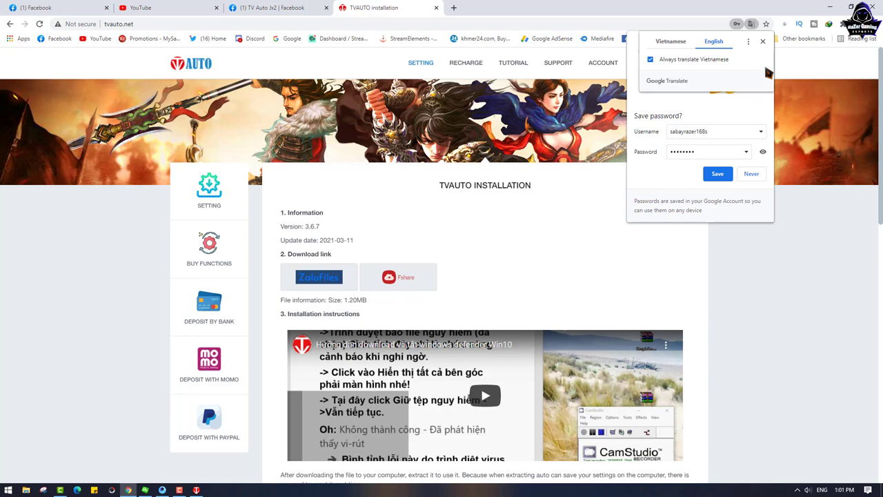
pyautogui.scroll(-5, 474, 276)
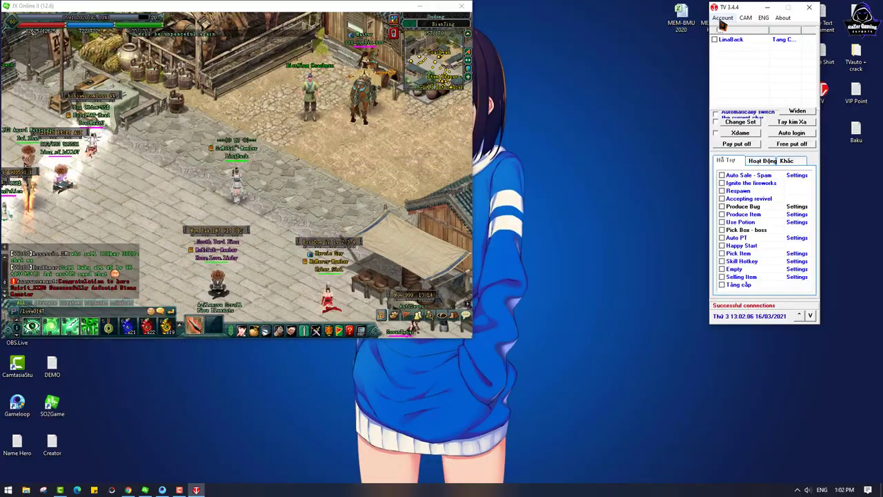
# Step: Enter the new account name and password in the TV Auto login window
pyautogui.click(722, 19)
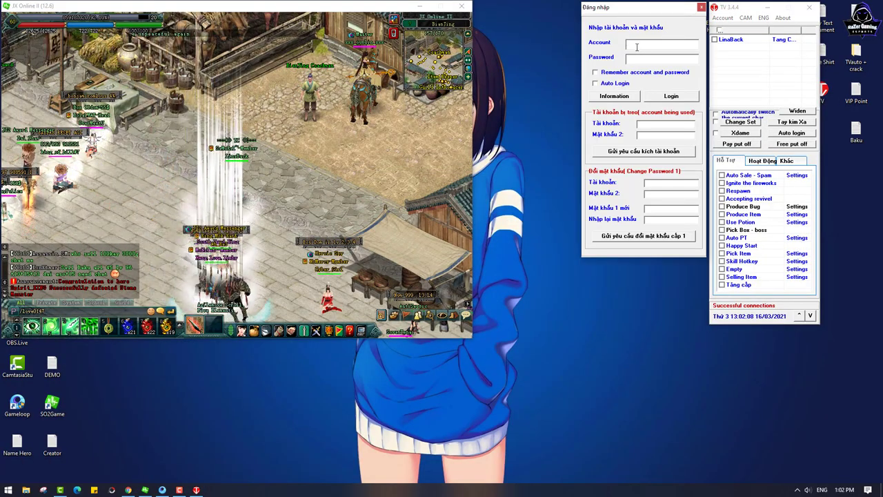
pyautogui.write('sabayrazer168s')
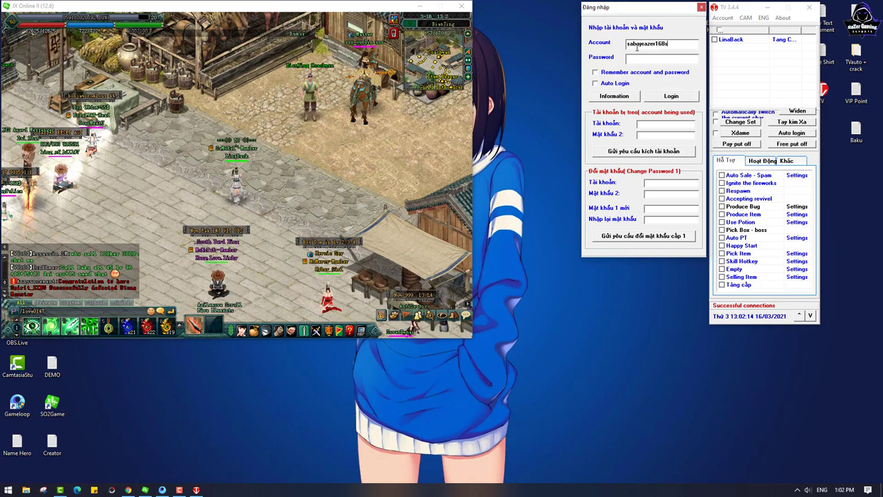
pyautogui.click(650, 61)
pyautogui.write('********')
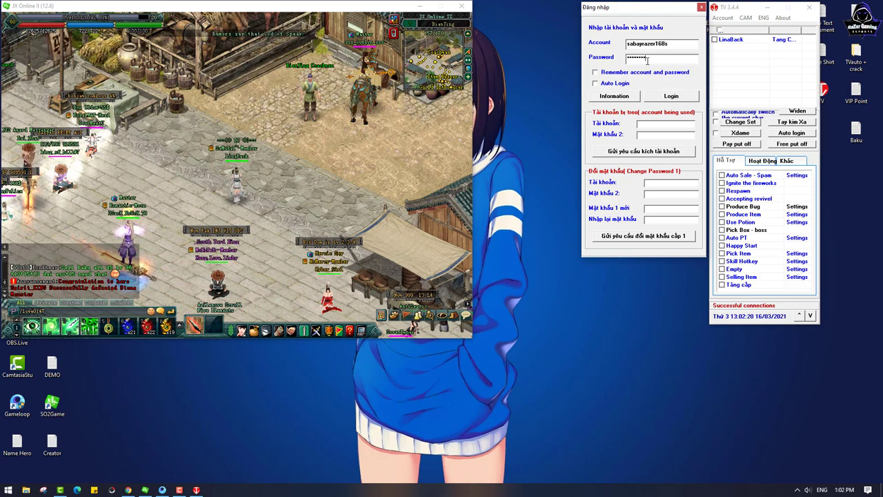
# Step: Log in with 'Remember account and password' checked, then close the login window
pyautogui.click(600, 73)
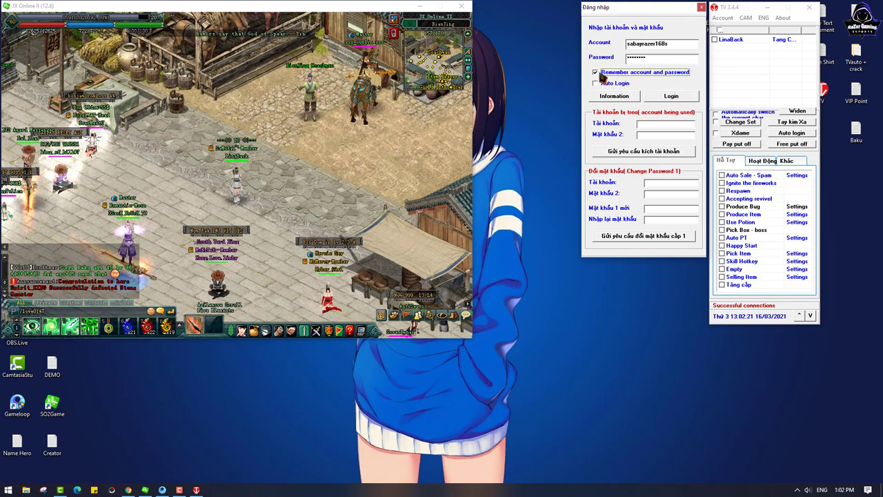
pyautogui.click(676, 98)
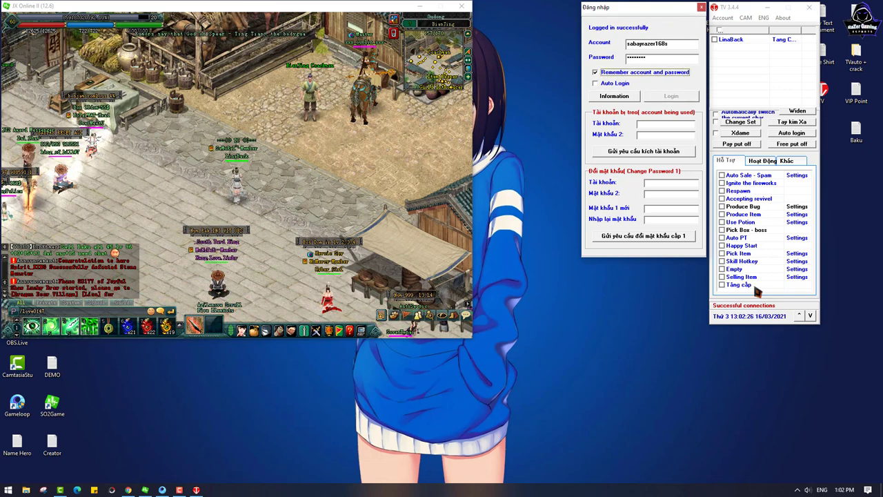
pyautogui.click(702, 7)
pyautogui.moveTo(739, 9)
pyautogui.mouseDown()
pyautogui.moveTo(709, 8)
pyautogui.moveTo(751, 13)
pyautogui.mouseUp()
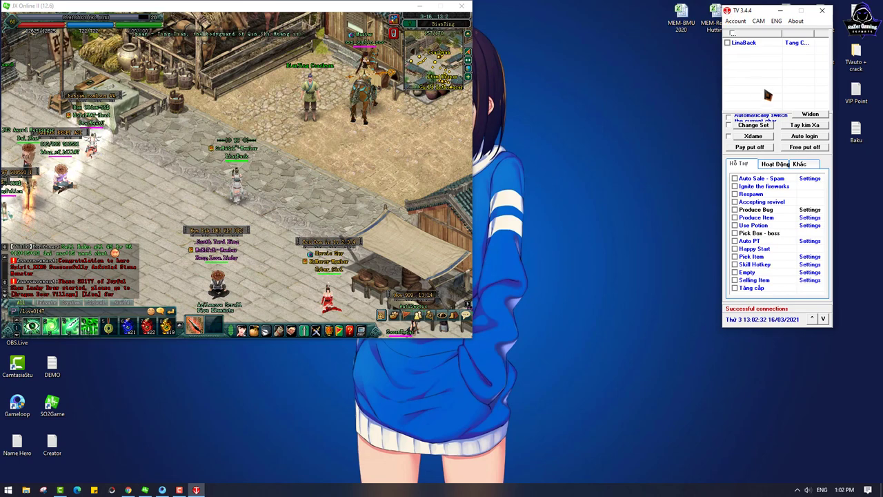
# Step: Check the Follow - Click Npc settings for LinaBack, then open Account > account info
pyautogui.click(759, 42)
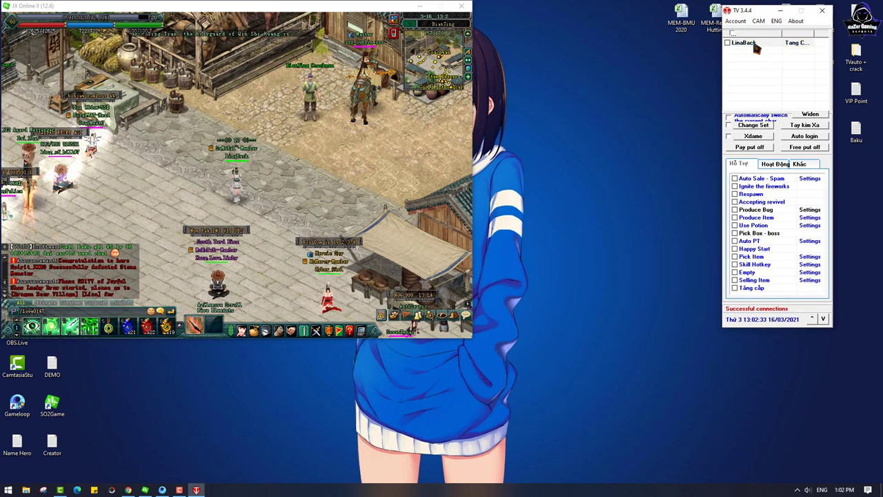
pyautogui.click(774, 164)
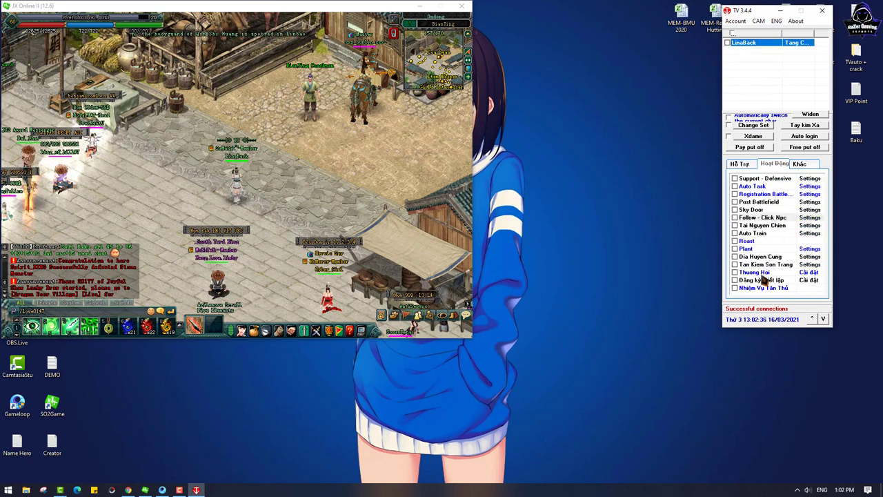
pyautogui.doubleClick(763, 218)
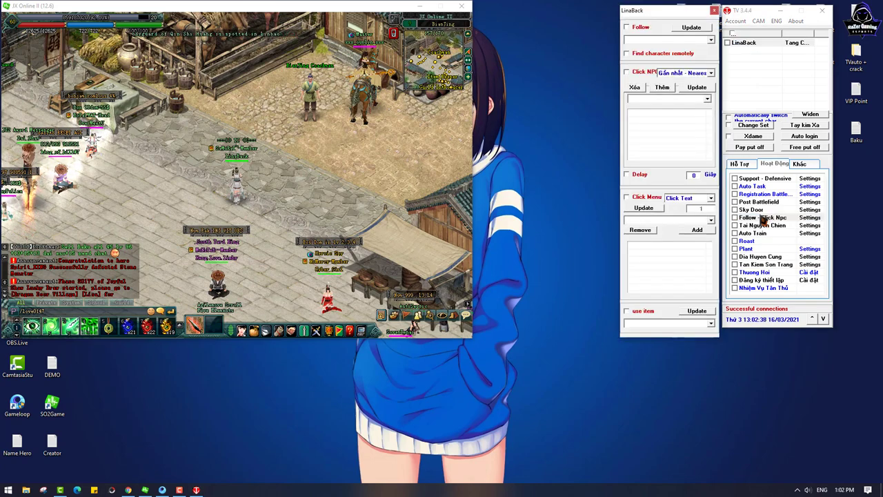
pyautogui.click(715, 10)
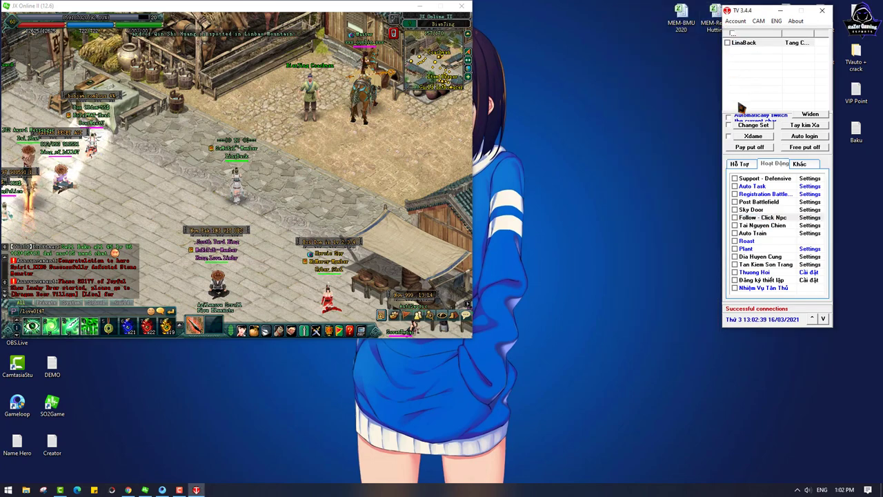
pyautogui.click(739, 165)
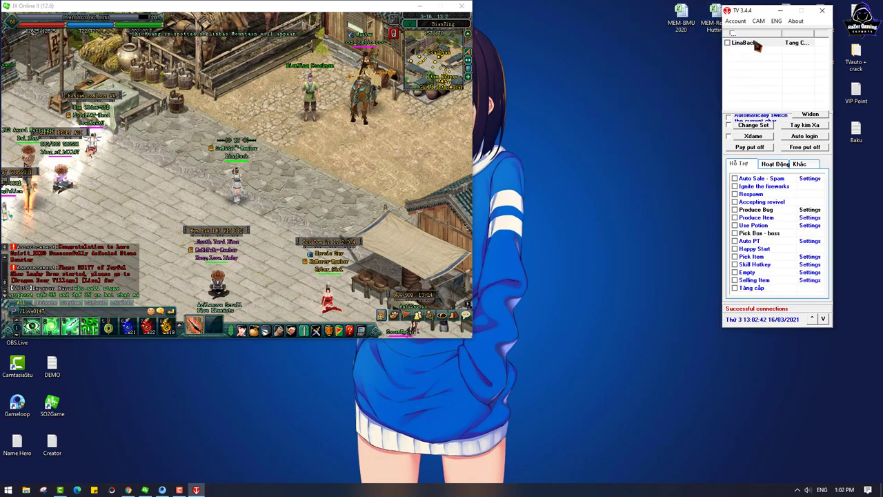
pyautogui.click(735, 21)
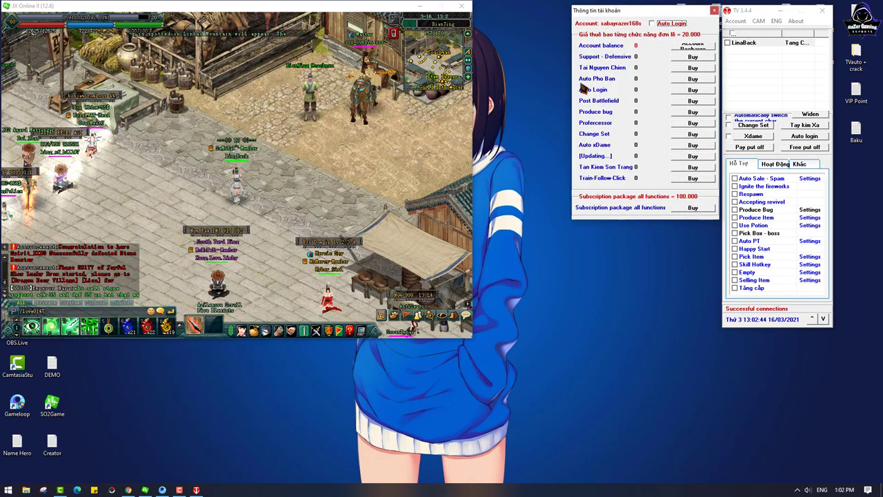